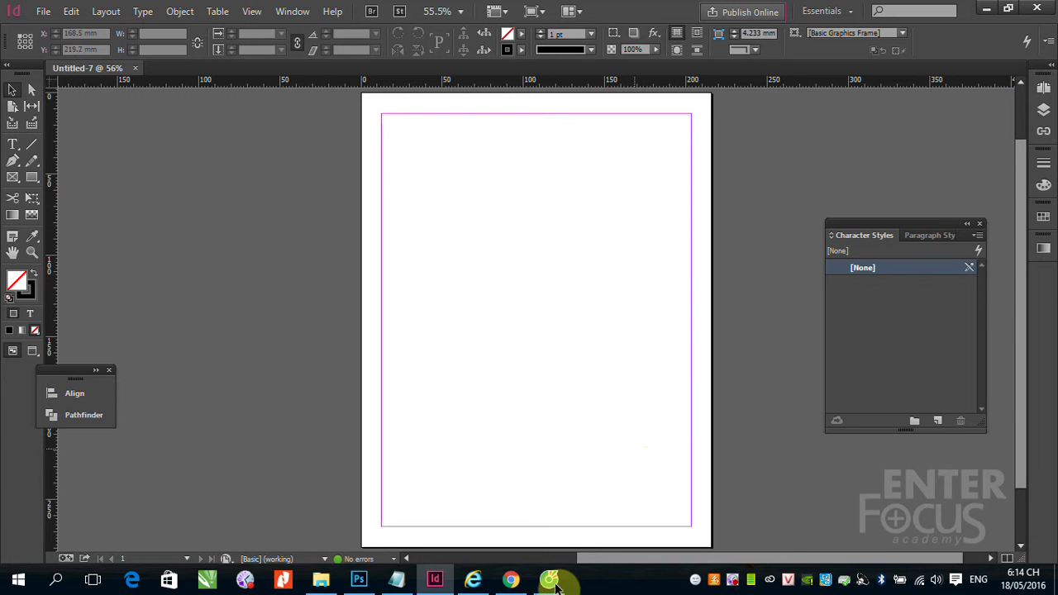
Switch to Photoshop and open Landscape01.jpg from the image_for_new_site folder on the Desktop.
mouse_move(405, 580)
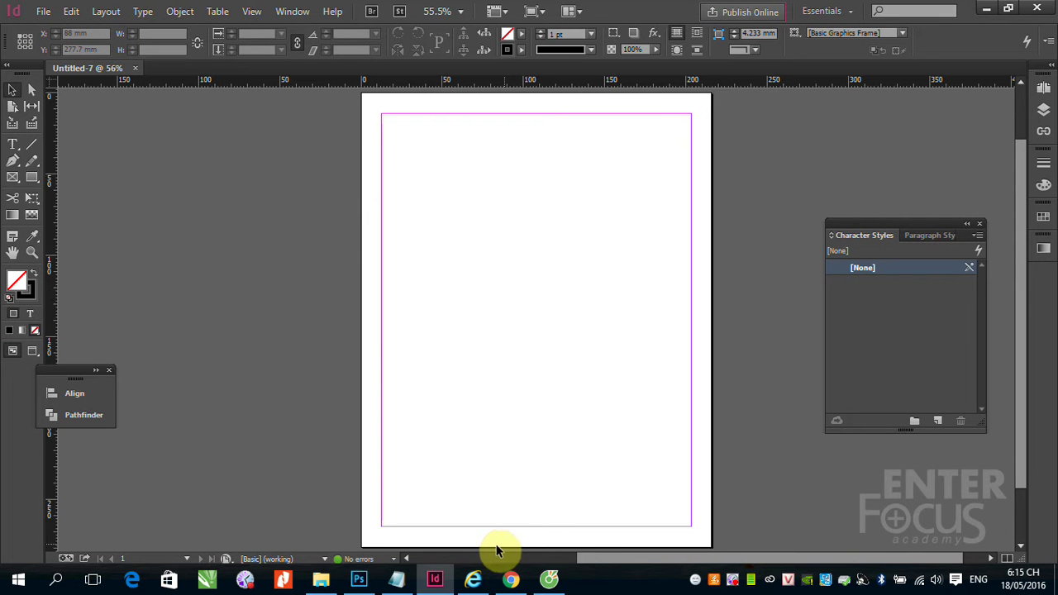
left_click(361, 579)
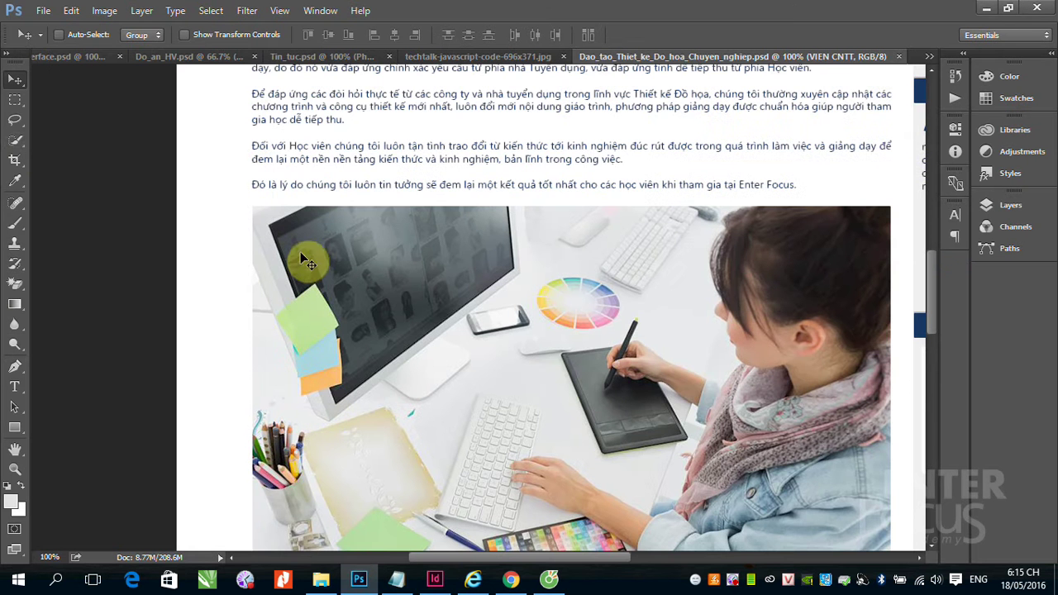
left_click(43, 10)
left_click(69, 42)
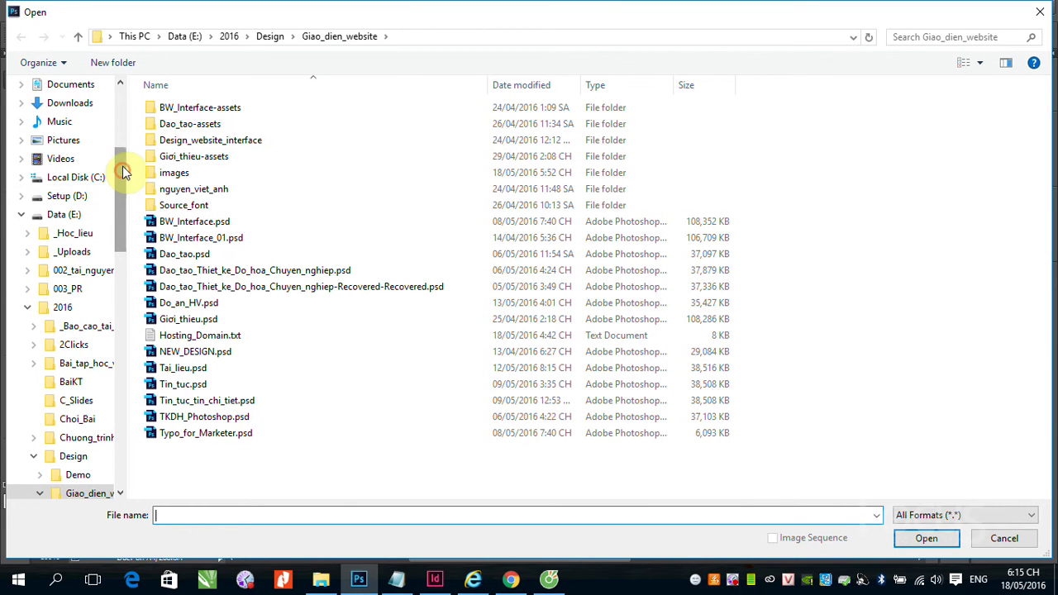
scroll(62, 149, "up", 5)
left_click(62, 108)
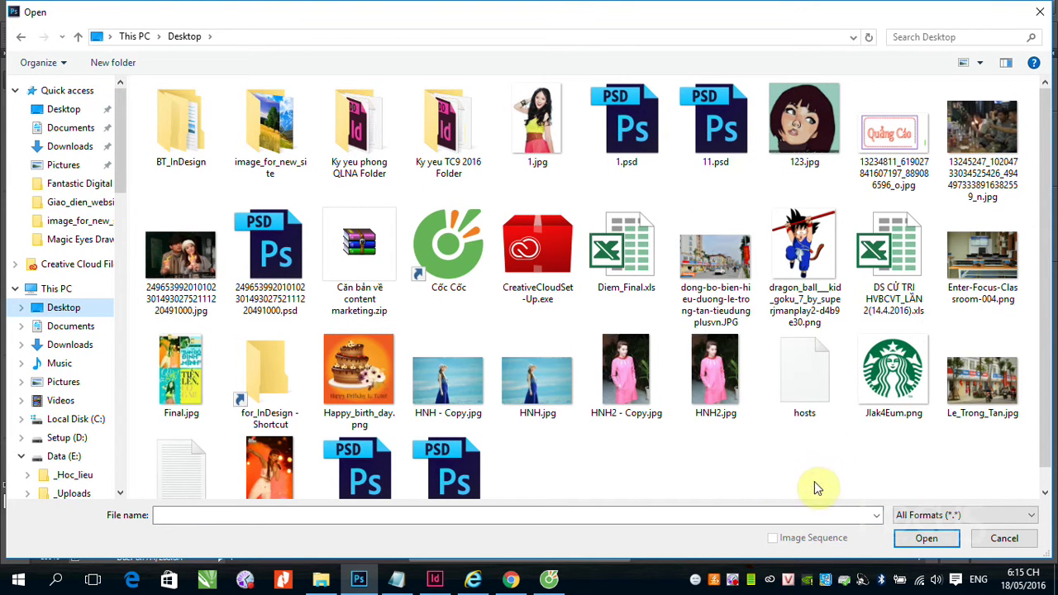
scroll(658, 487, "down", 1)
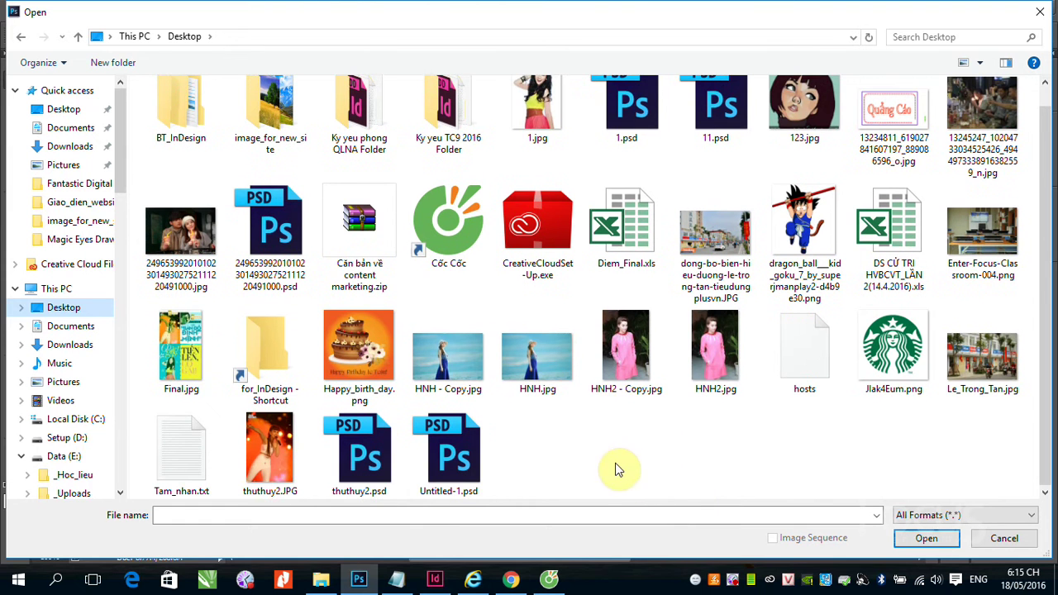
double_click(273, 112)
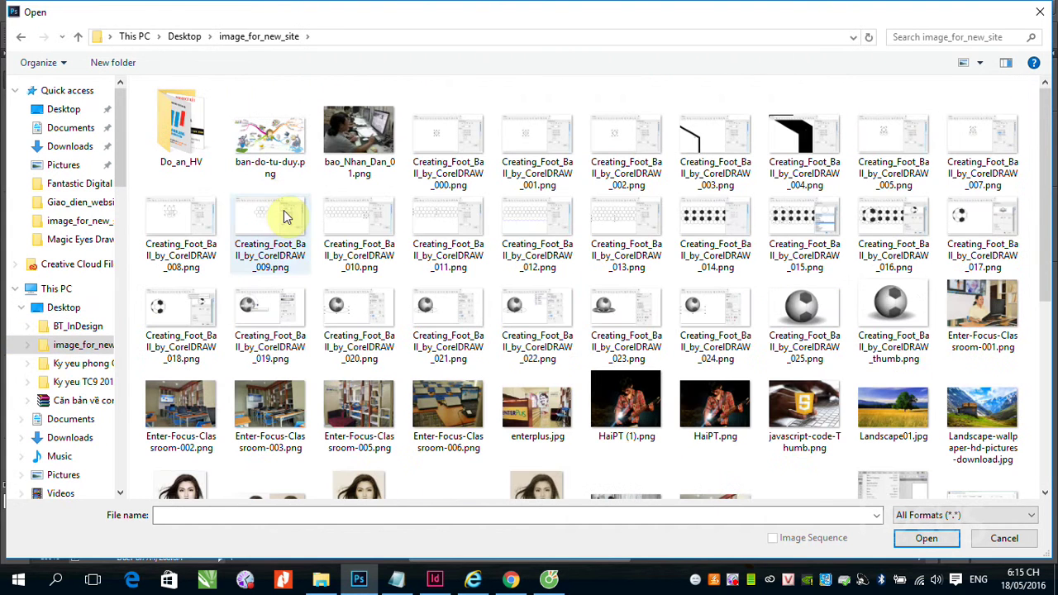
left_click(982, 414)
left_click(893, 409)
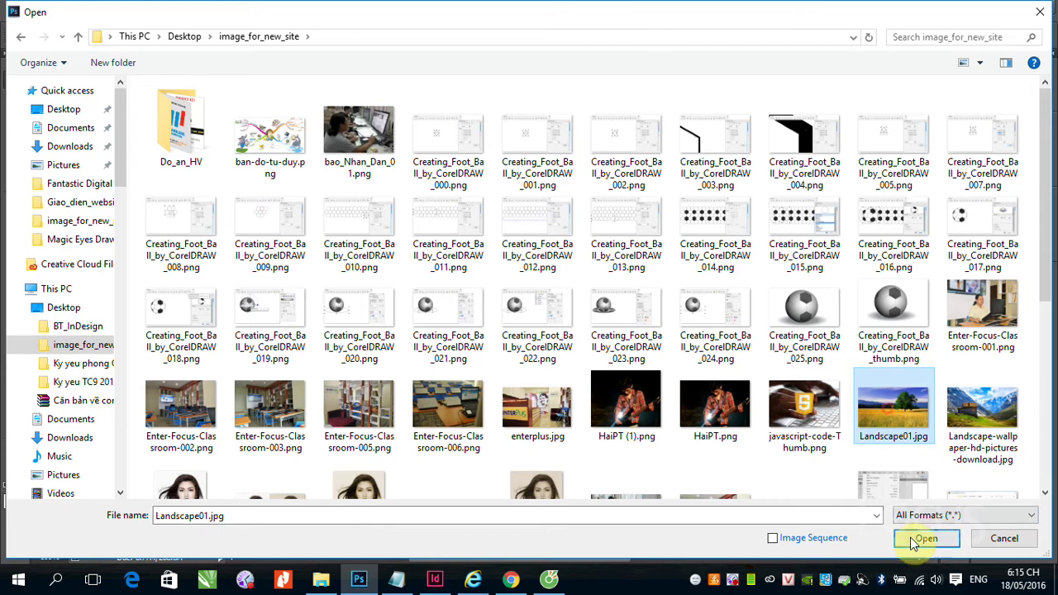
left_click(926, 538)
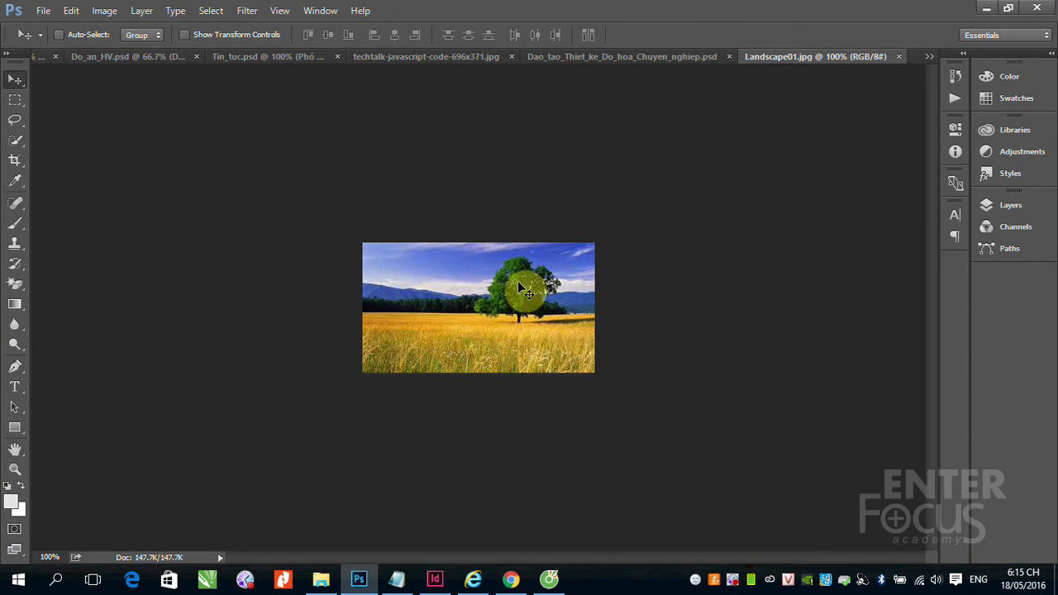
Open the image Landscape-wallpaper-hd-pictures-download.jpg from the image_for_new_site folder.
left_click(59, 34)
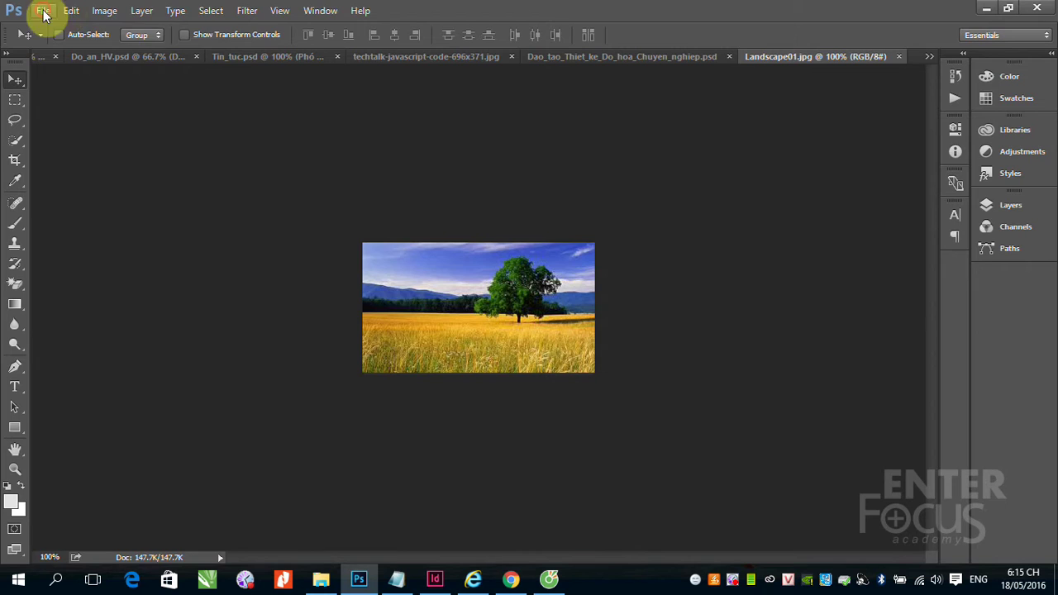
left_click(43, 10)
left_click(48, 40)
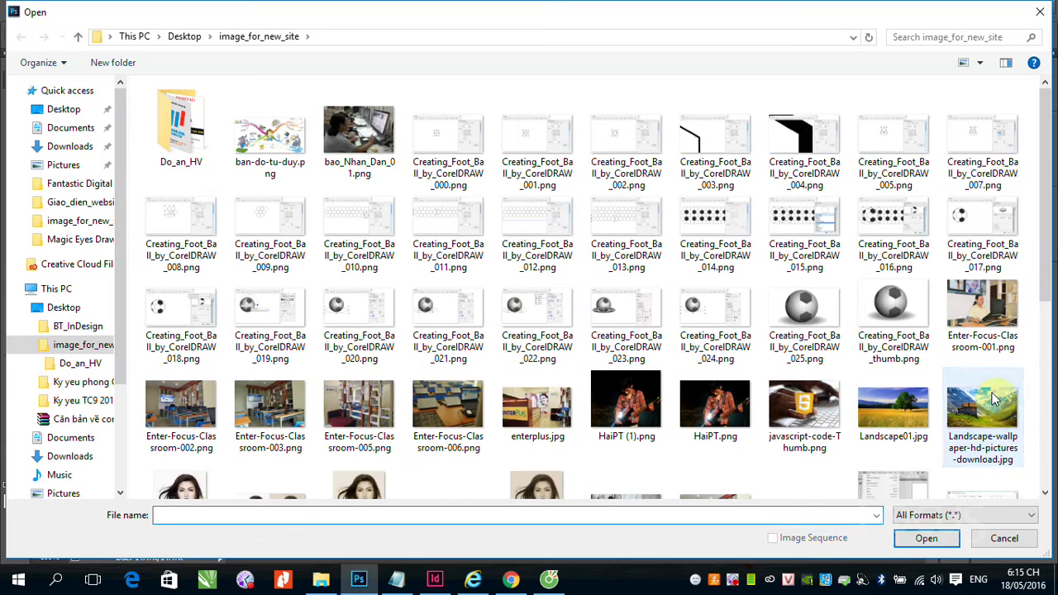
left_click(978, 418)
left_click(920, 536)
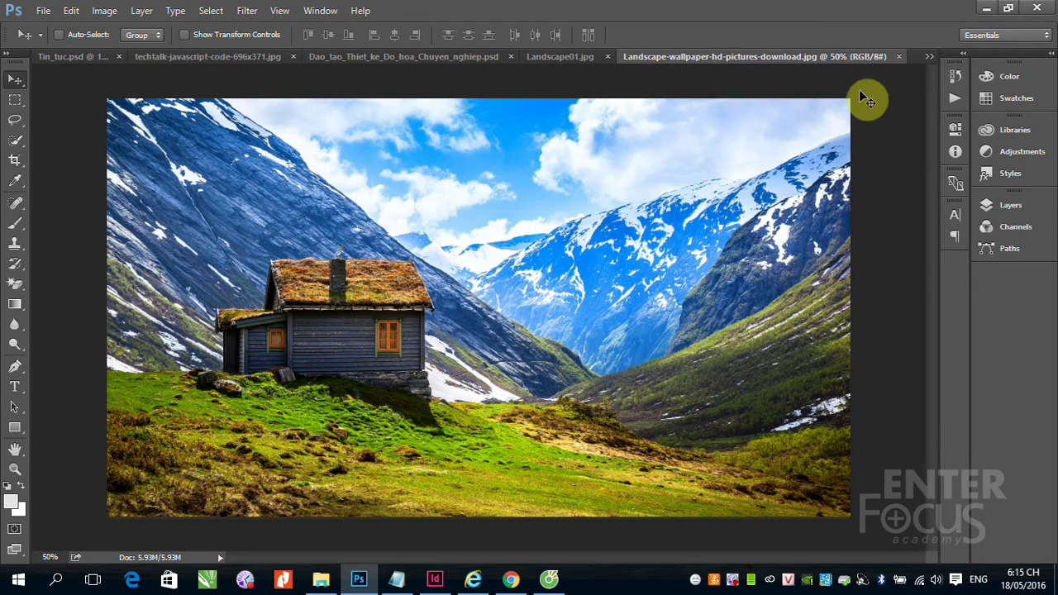
Convert the mountain landscape image to Grayscale mode, discarding its color information.
left_click(105, 15)
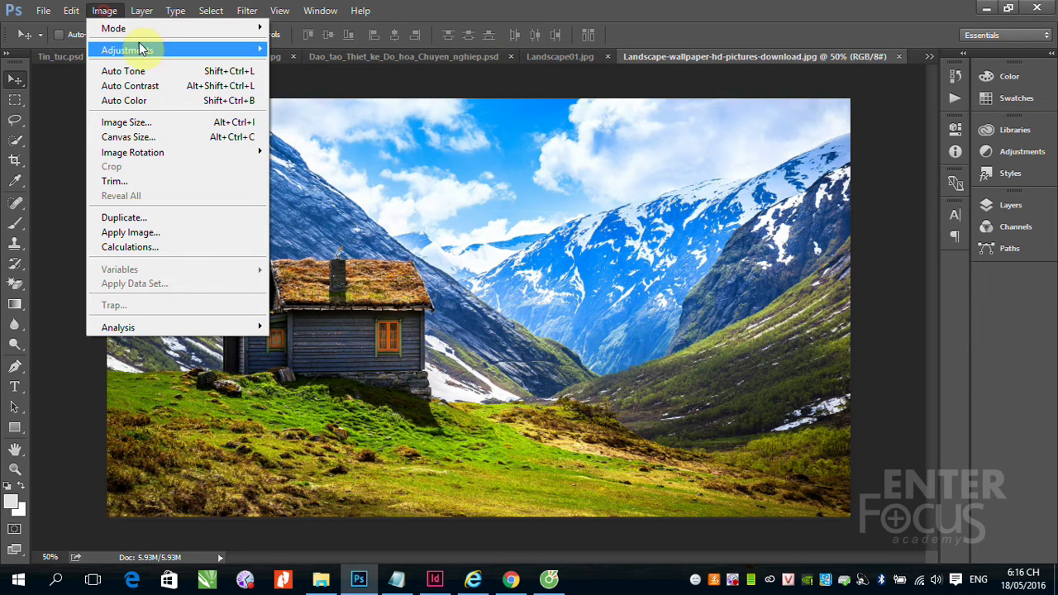
mouse_move(170, 27)
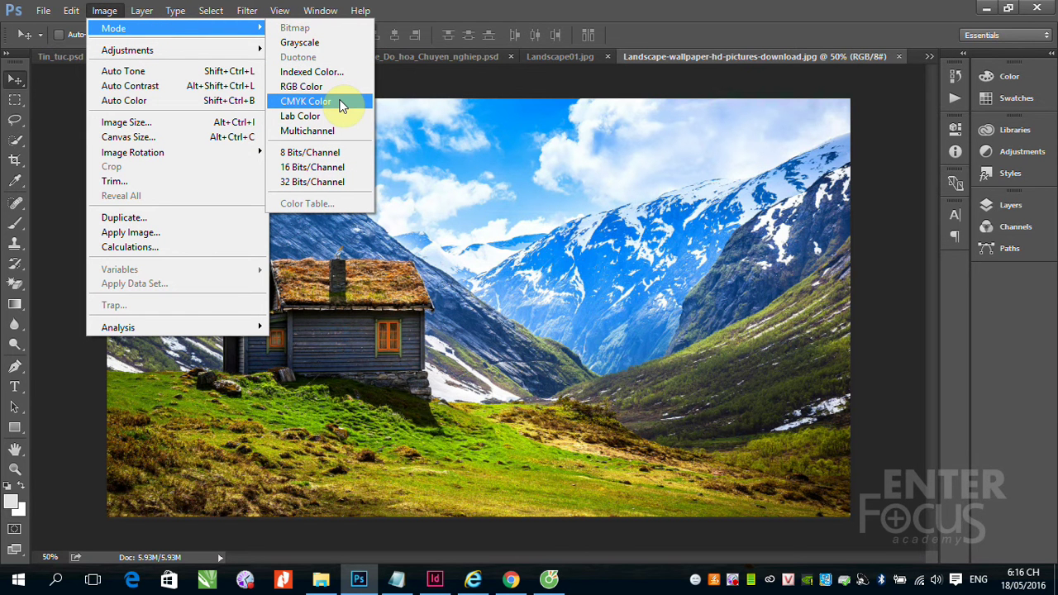
left_click(319, 48)
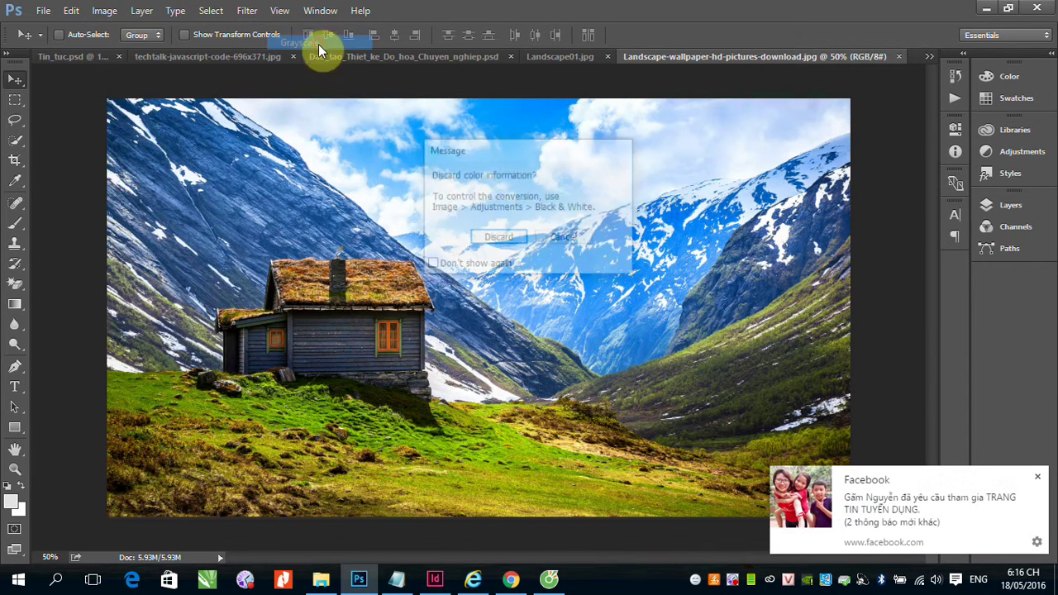
left_click(1037, 478)
left_click(487, 241)
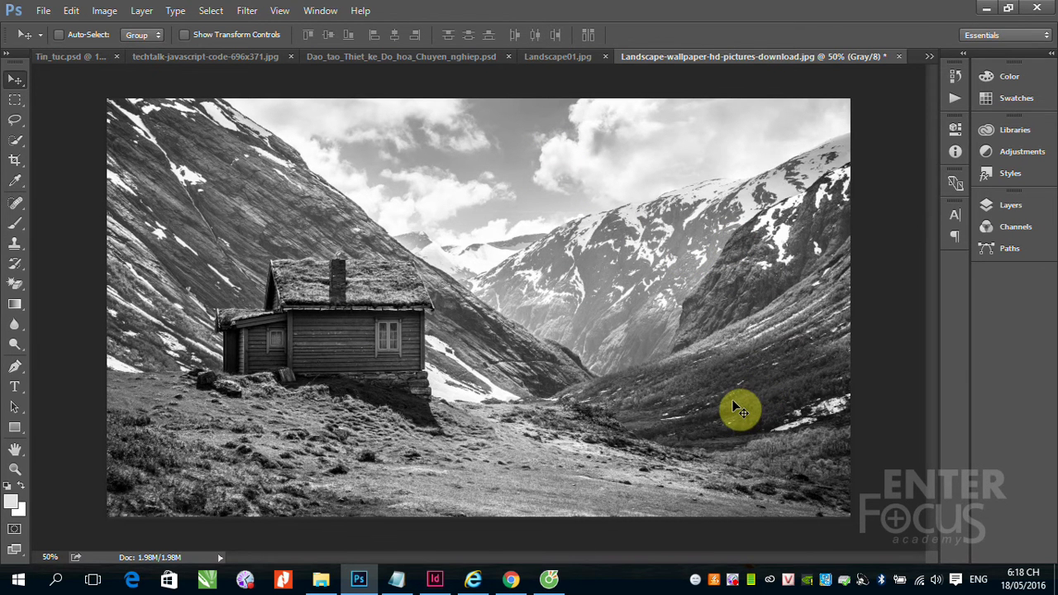
Save the grayscale image to the Desktop as a JPEG named Xam, with Maximum quality 12 and the Progressive format option.
left_click(43, 10)
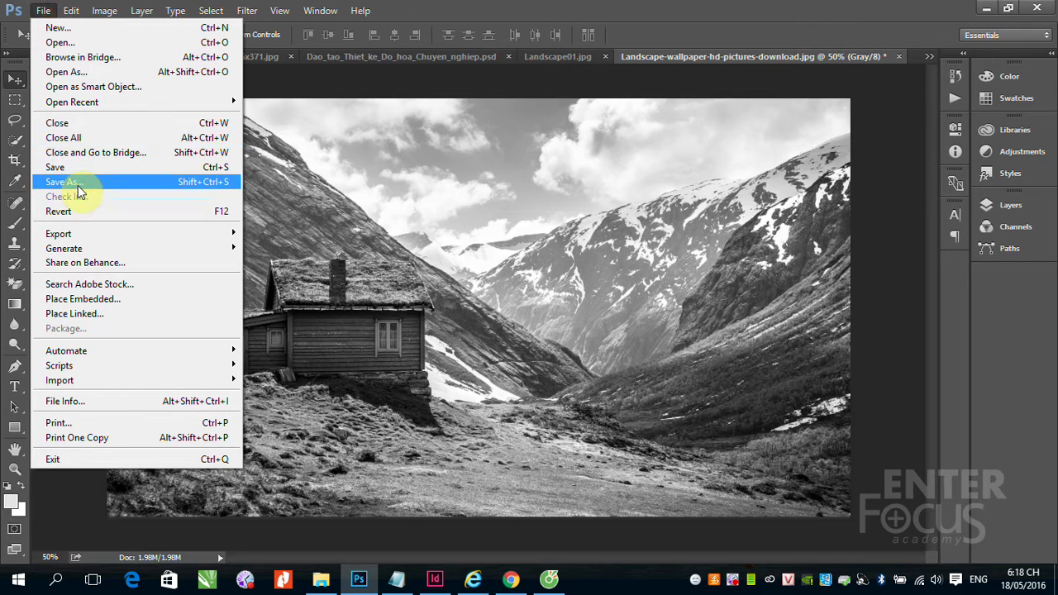
left_click(79, 184)
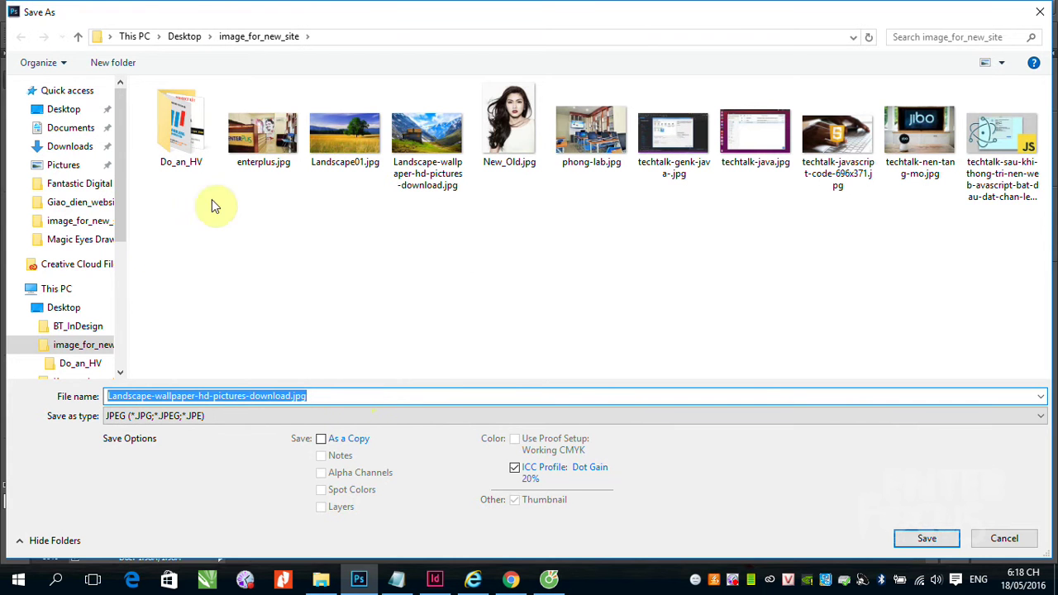
left_click(75, 112)
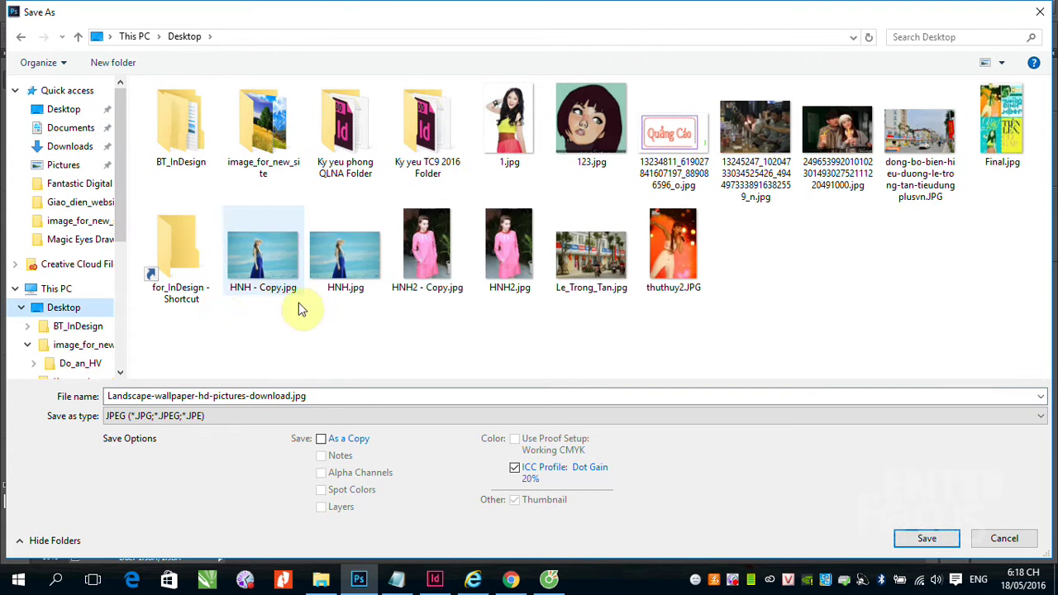
double_click(331, 397)
type("Xam")
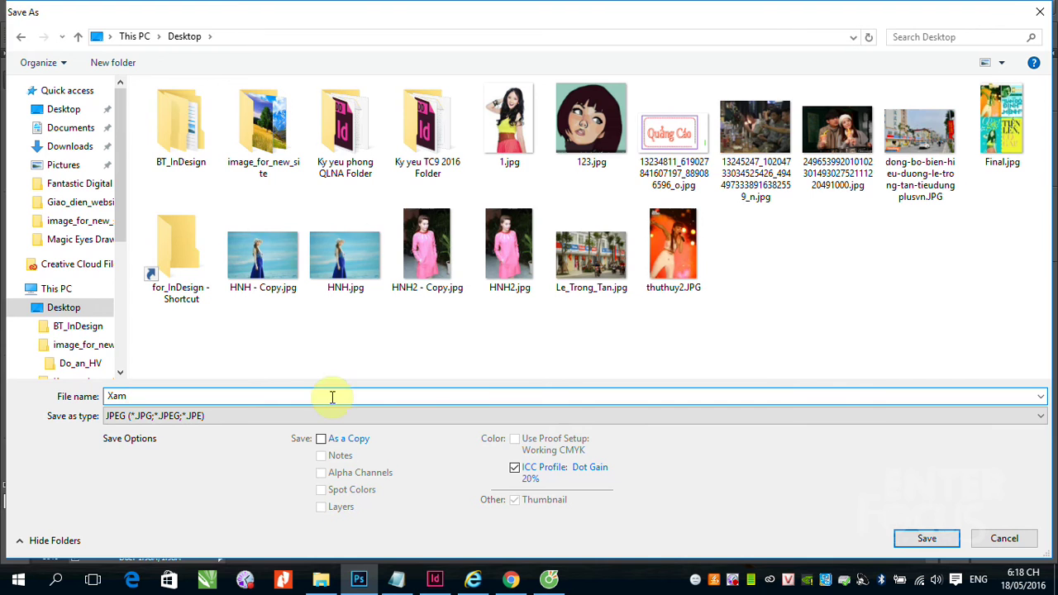
key("Return")
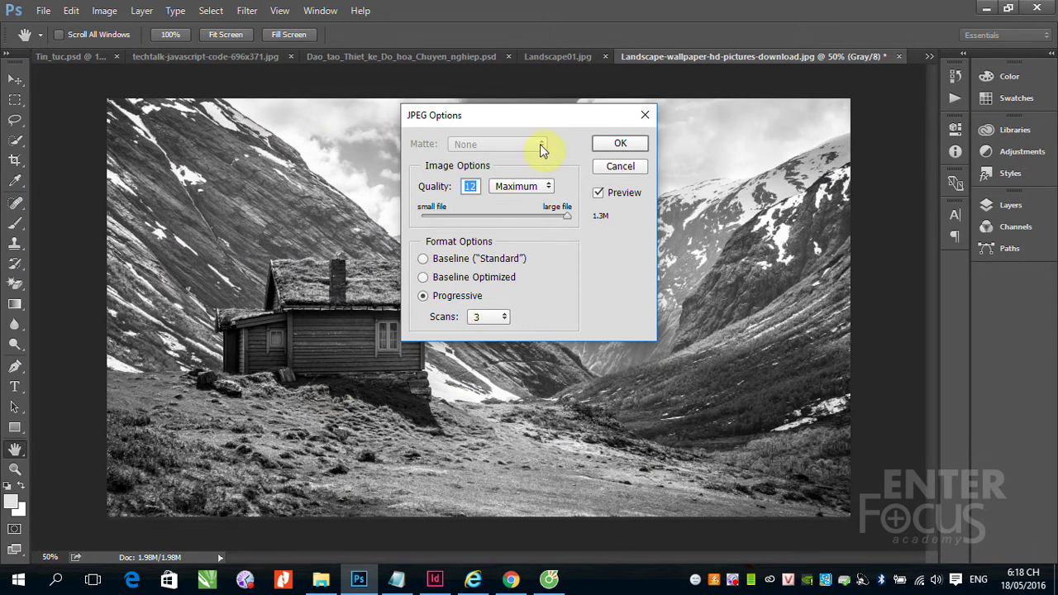
left_click(616, 145)
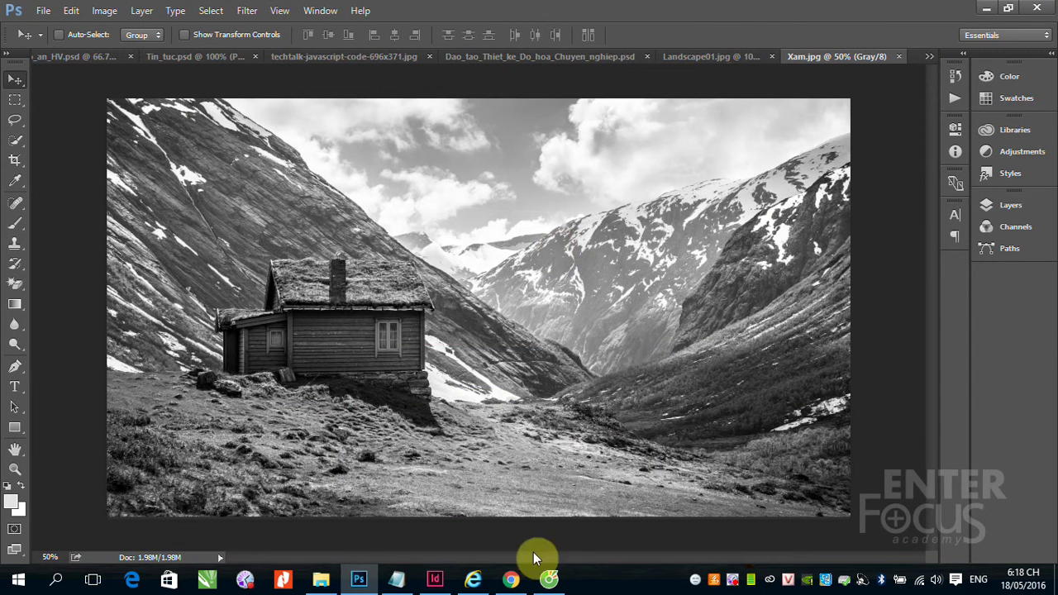
Switch to InDesign and place Xam.jpg from the Desktop at the top of the page, about 190.5 mm wide between the margins.
left_click(435, 579)
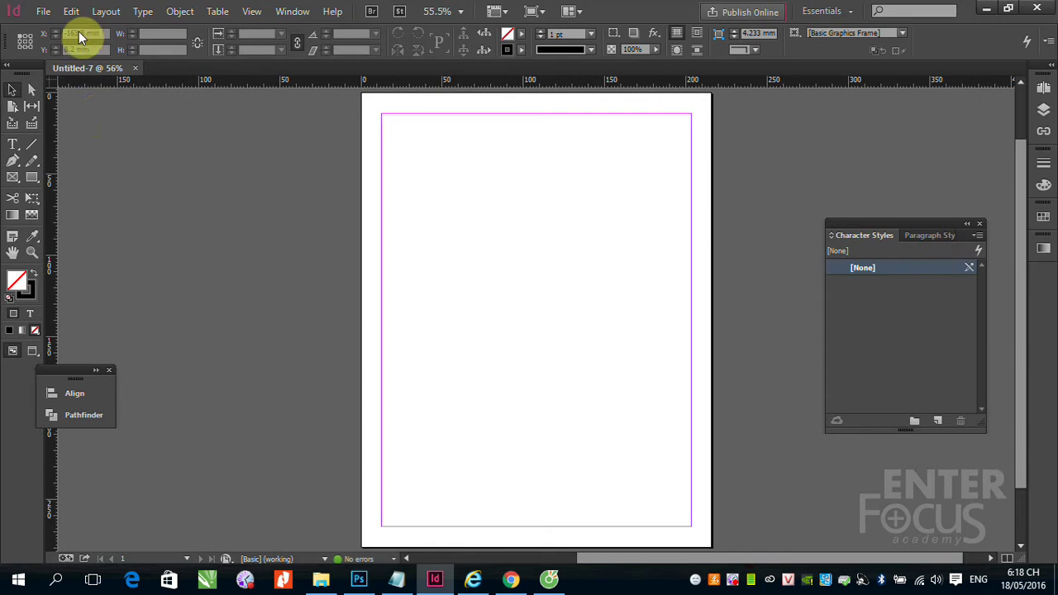
left_click(43, 11)
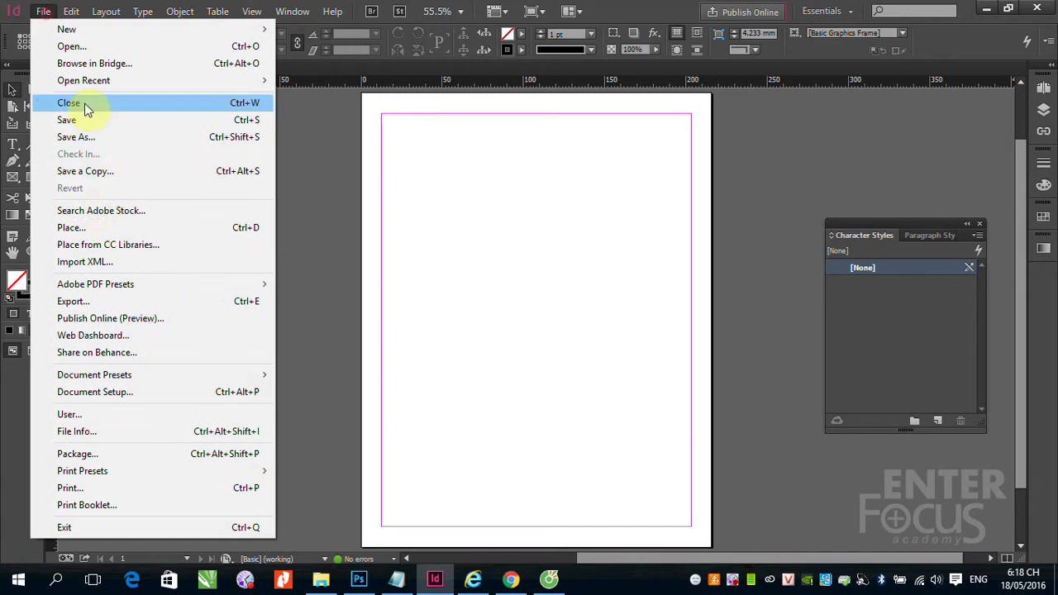
left_click(91, 227)
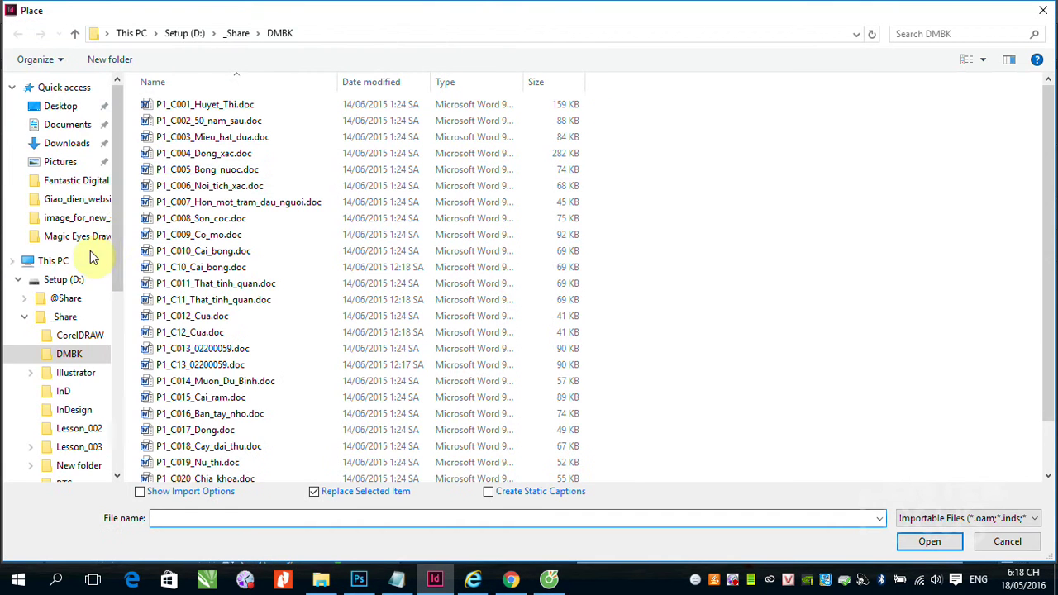
left_click(61, 106)
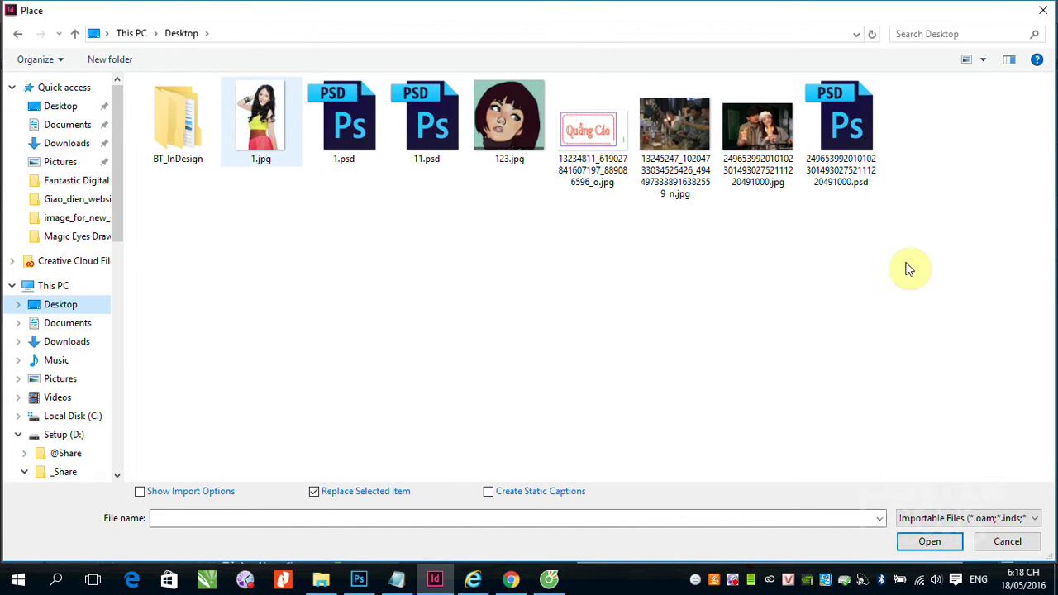
left_click(868, 385)
left_click(918, 545)
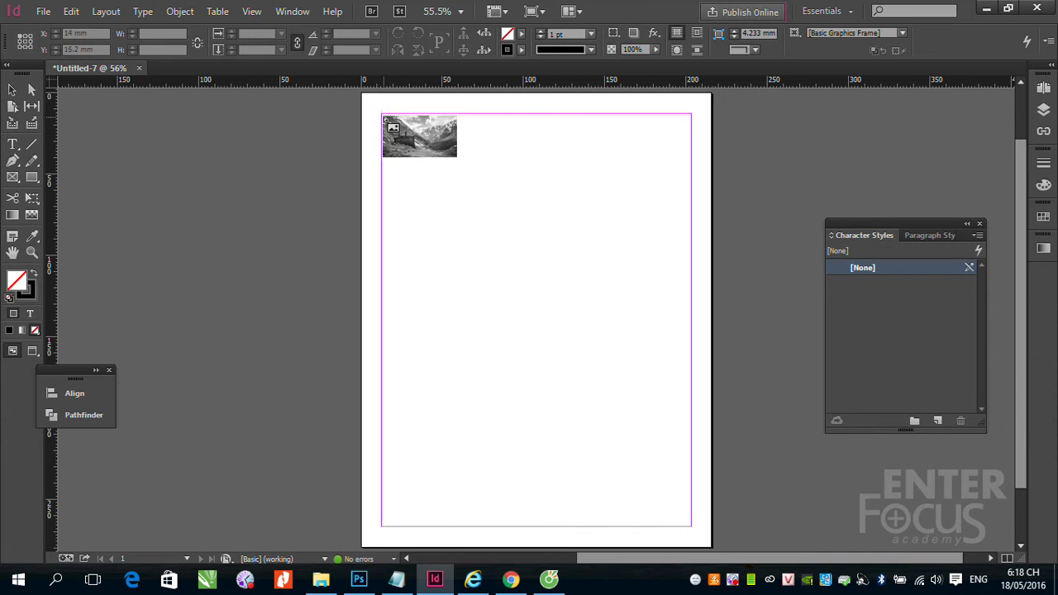
left_click_drag(385, 119, 691, 315)
left_click(229, 213)
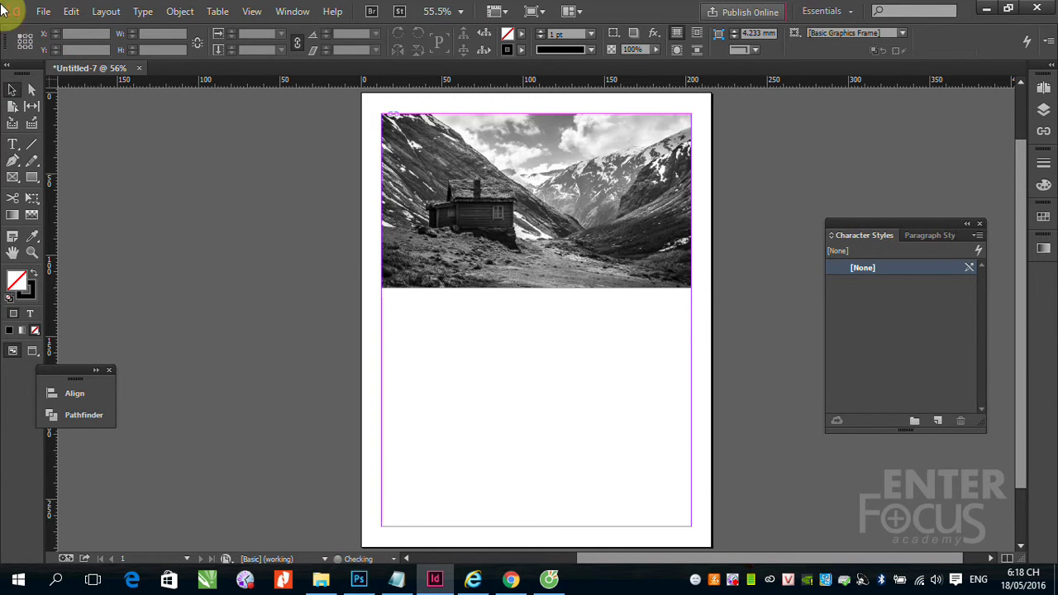
Place Landscape-wallpaper-hd-pictures-download.jpg from the image_for_new_site folder below the grayscale picture, about 190.5 mm wide between the margins.
left_click(43, 11)
left_click(94, 228)
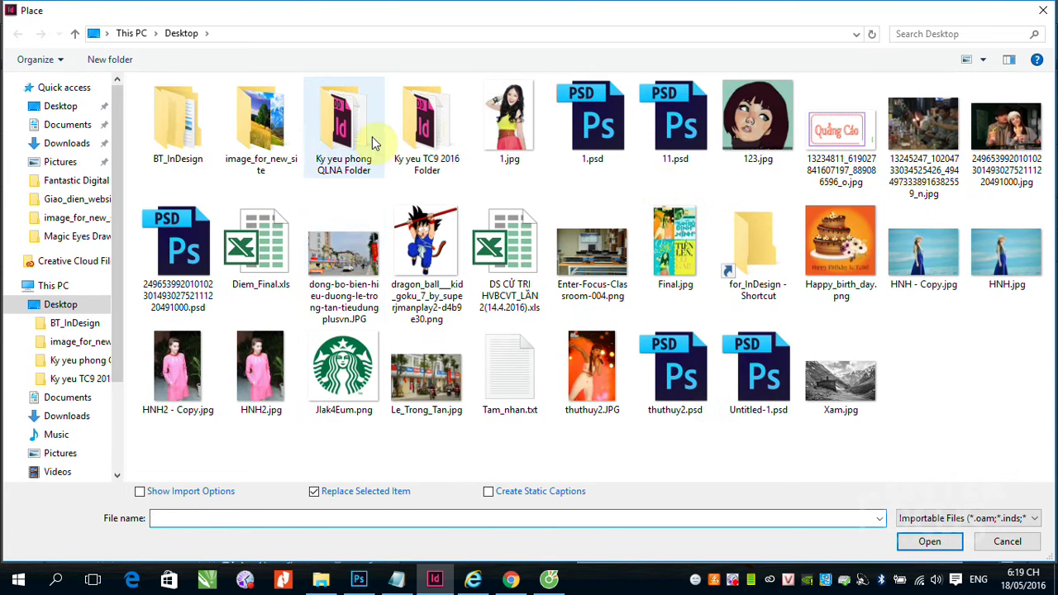
double_click(261, 125)
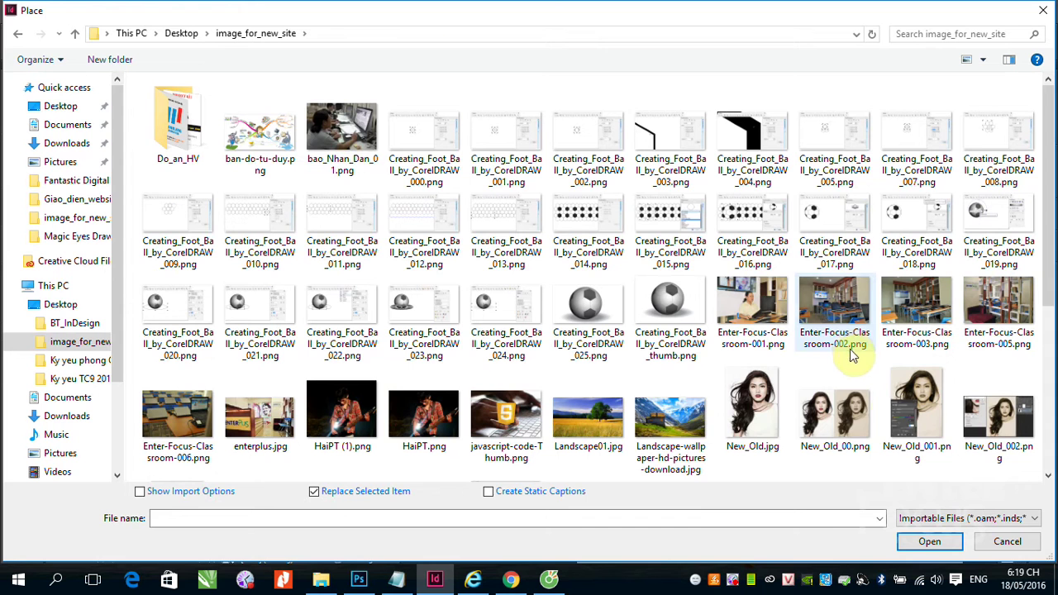
left_click(670, 421)
left_click(930, 542)
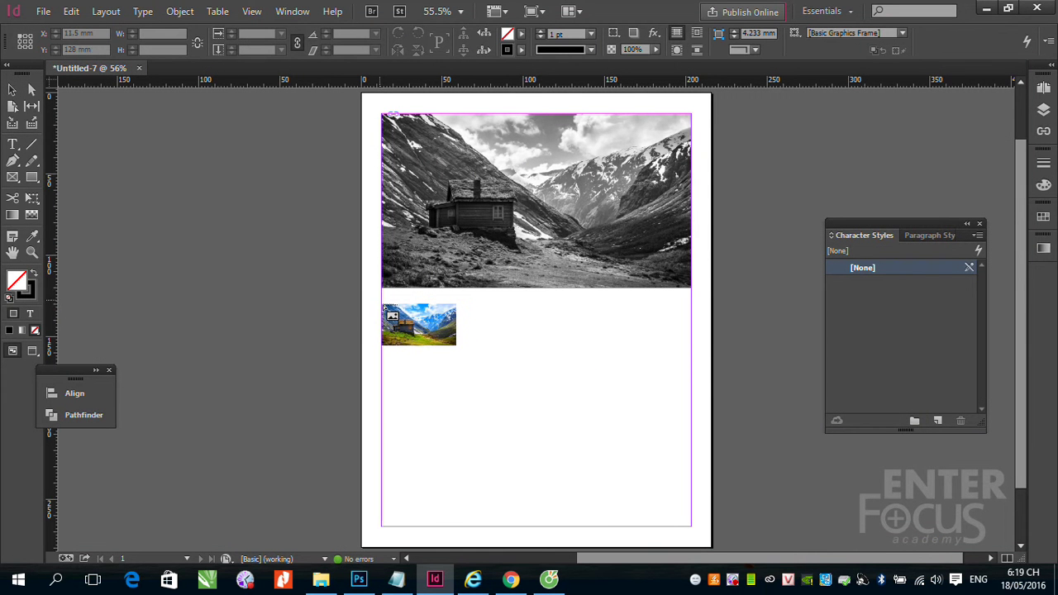
left_click_drag(383, 305, 691, 477)
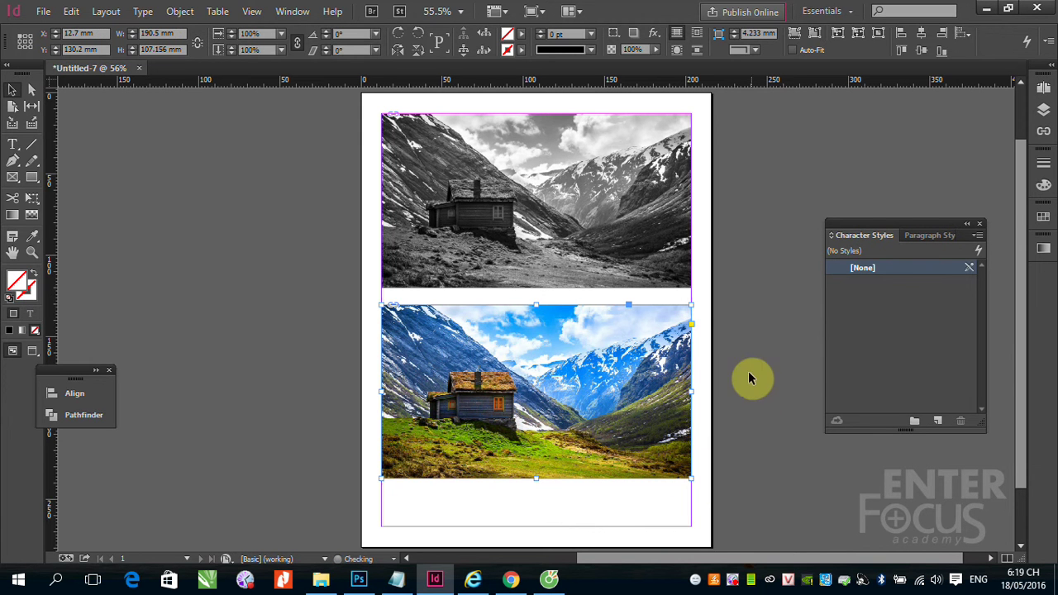
left_click(198, 183)
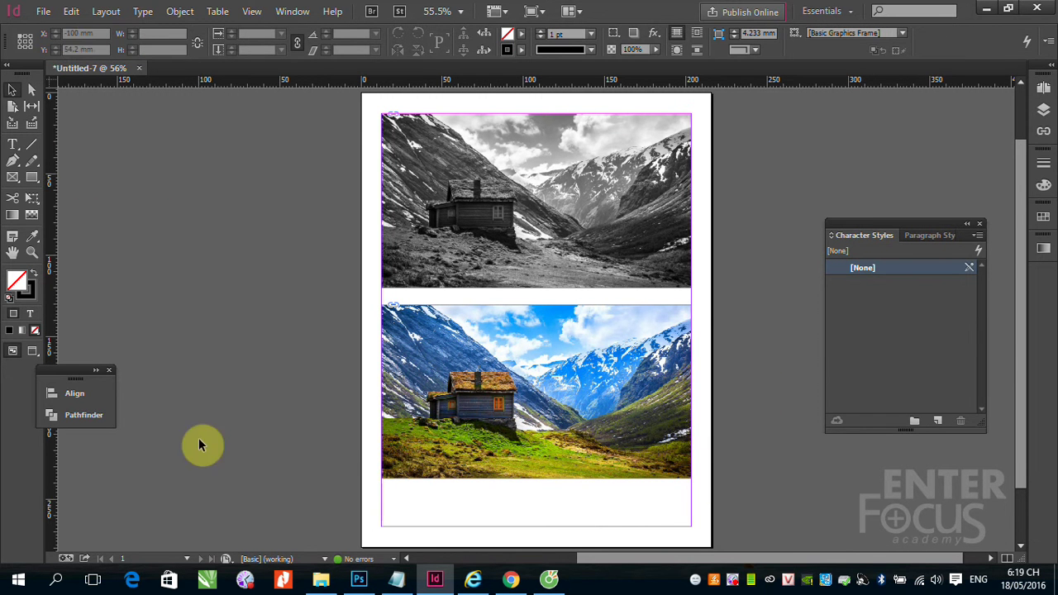
Duplicate the grayscale picture onto the pasteboard left of the page, at about X -194.5 mm and Y 12.7 mm.
left_click(579, 202)
left_click_drag(576, 205, 555, 220)
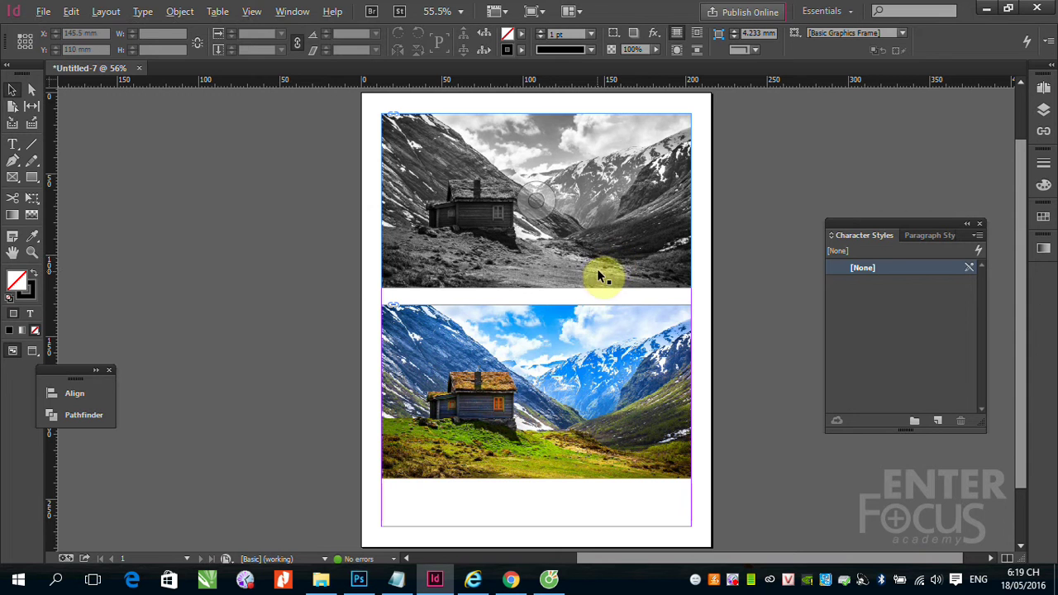
left_click_drag(599, 273, 279, 265)
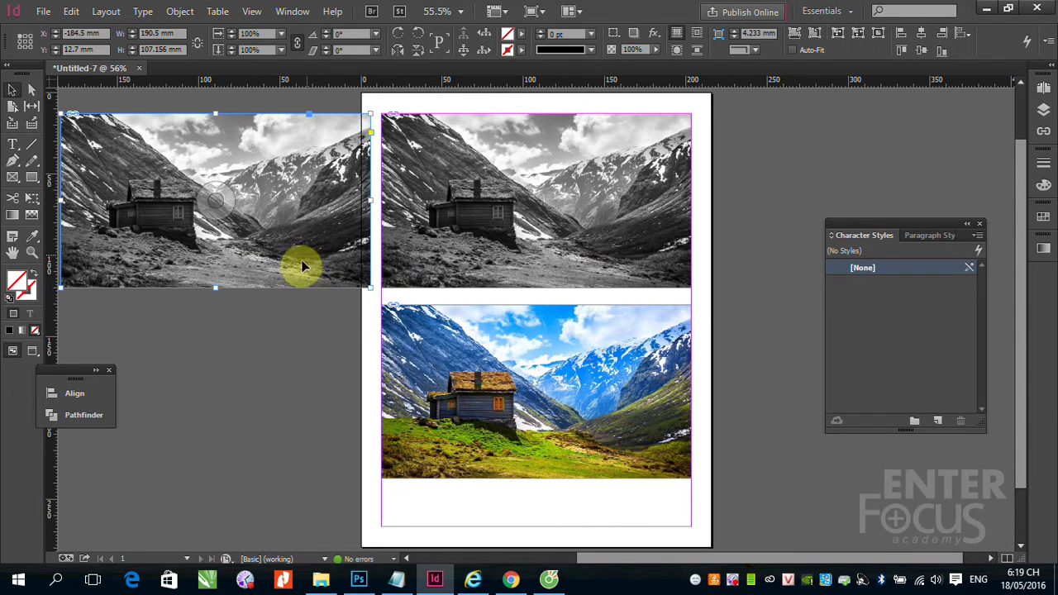
left_click_drag(314, 267, 463, 278)
left_click_drag(389, 281, 391, 281)
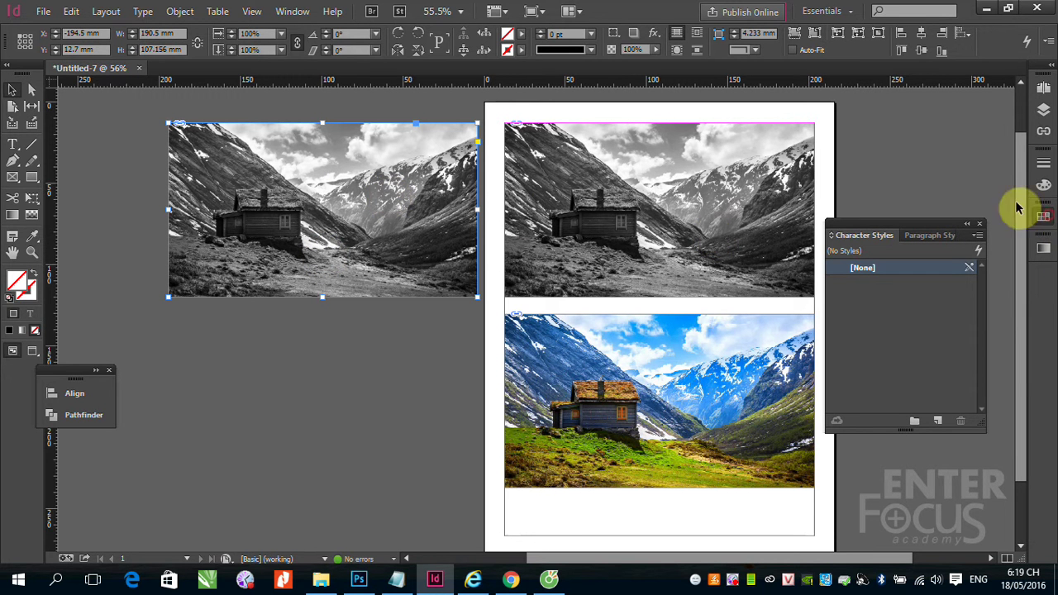
Fill the grayscale duplicate on the pasteboard with the C=0 M=100 Y=0 K=0 swatch and lower its tint to about 52%.
left_click(1051, 218)
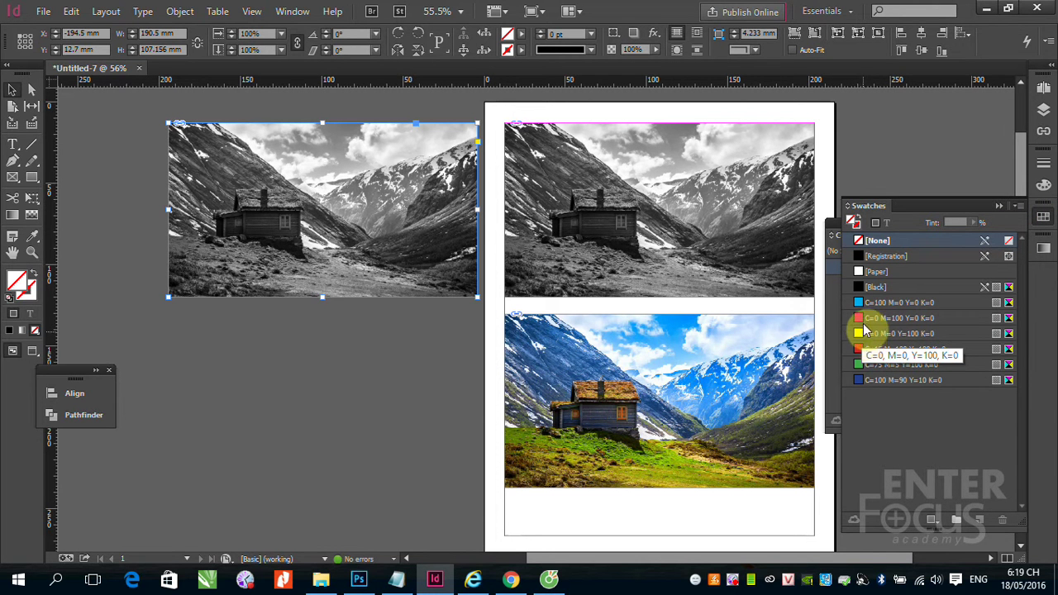
left_click(861, 321)
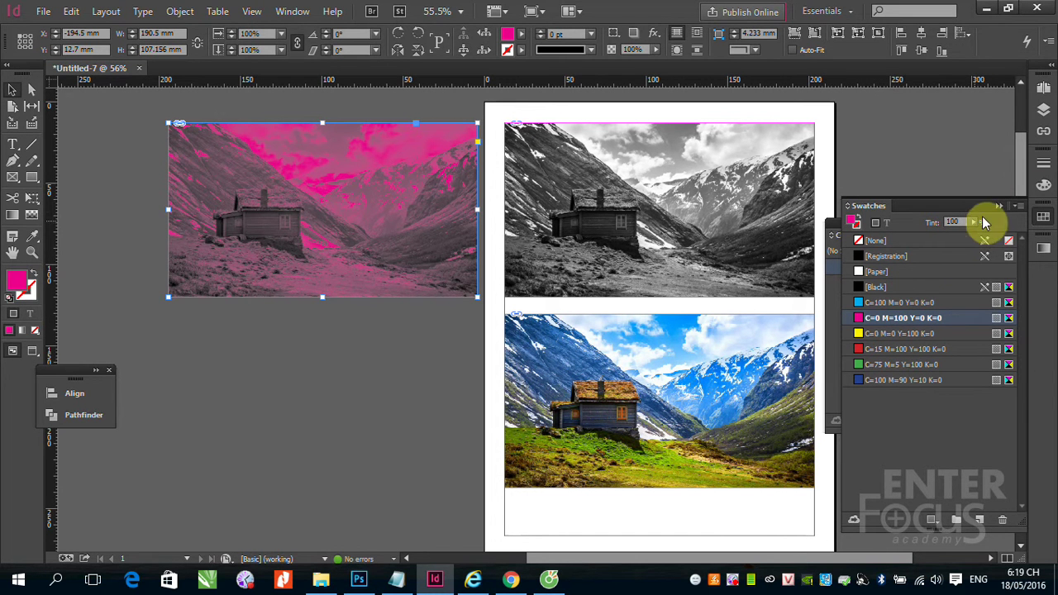
left_click(1049, 187)
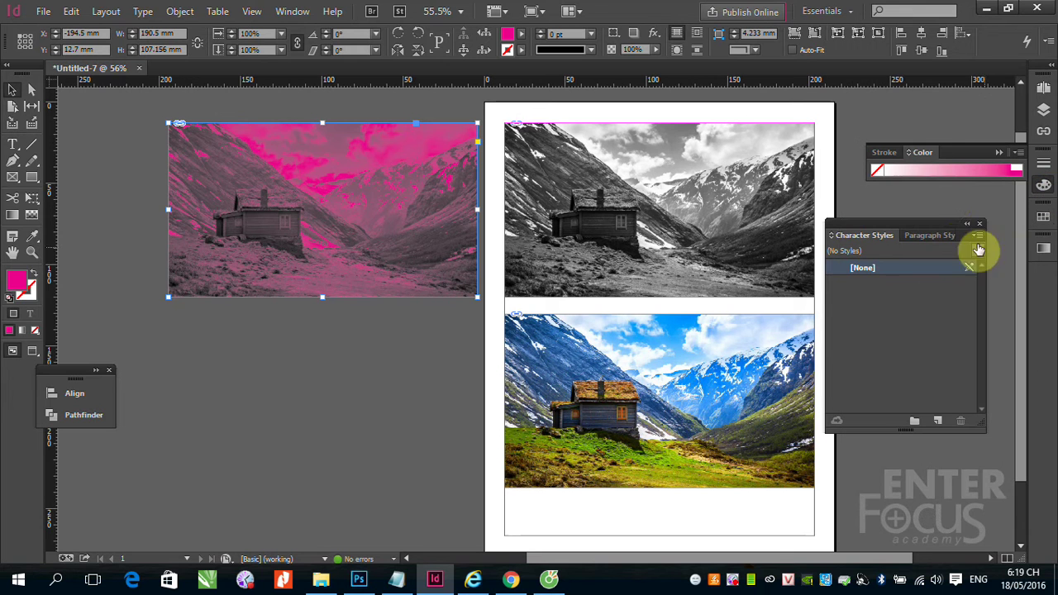
left_click(947, 162)
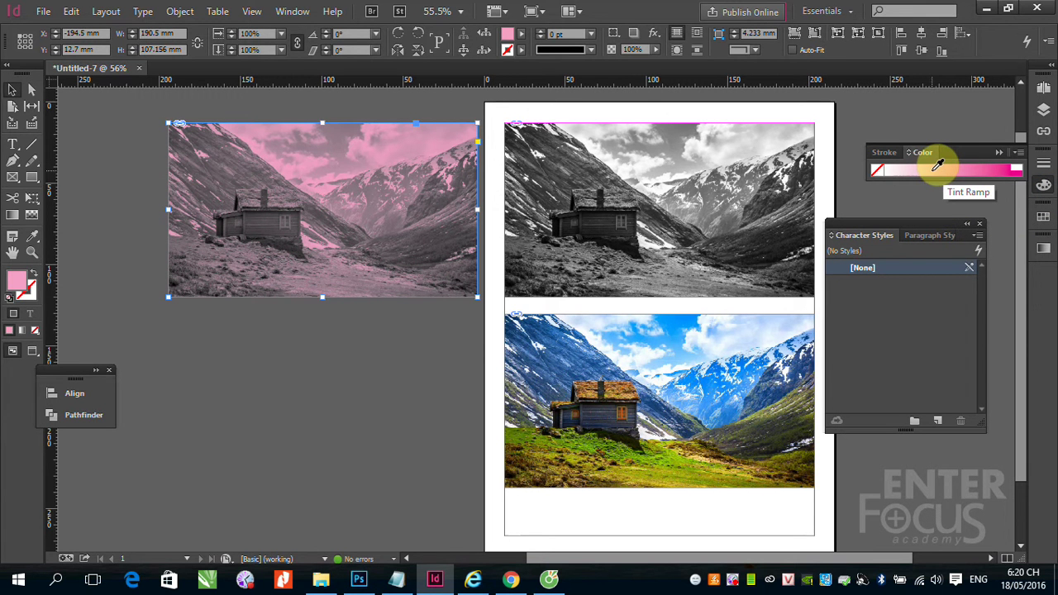
left_click(940, 164)
left_click(958, 163)
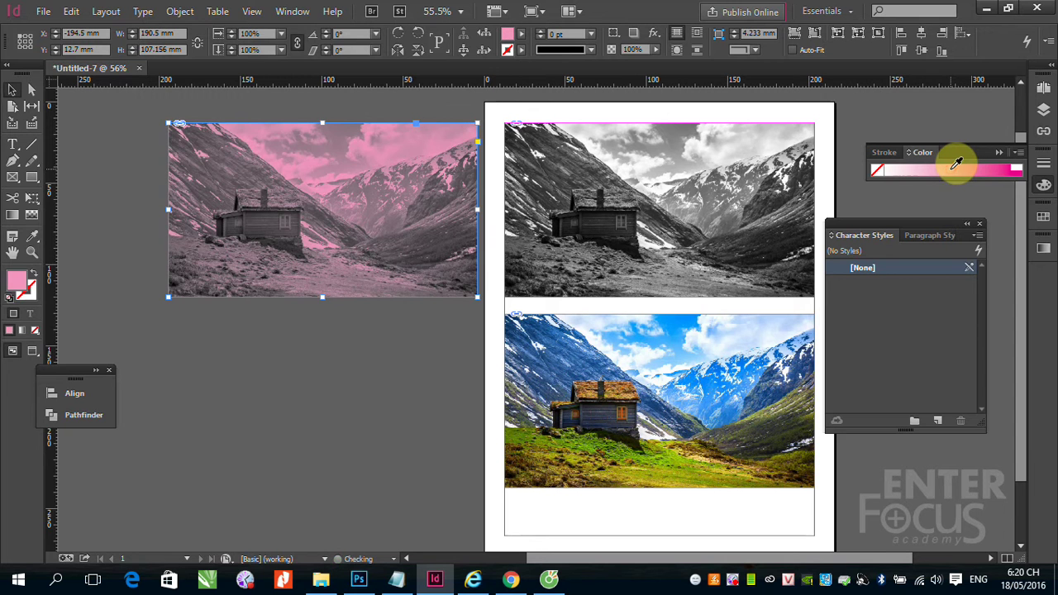
Try the yellow, red, green, dark blue and Paper swatches on the duplicate, ending with C=0 M=100 Y=0 K=0.
left_click(1044, 216)
left_click(860, 335)
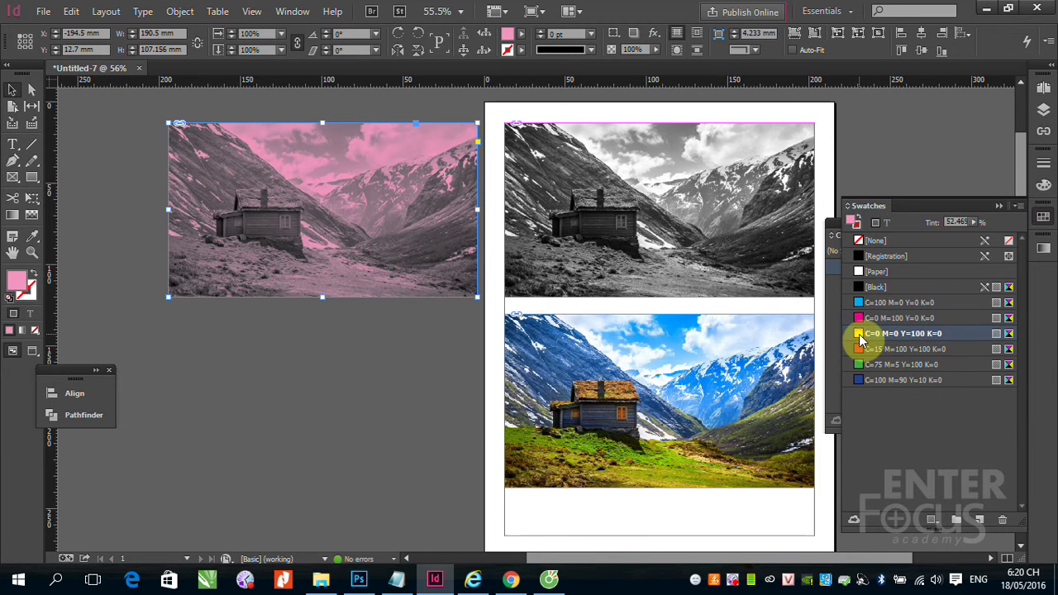
left_click(860, 350)
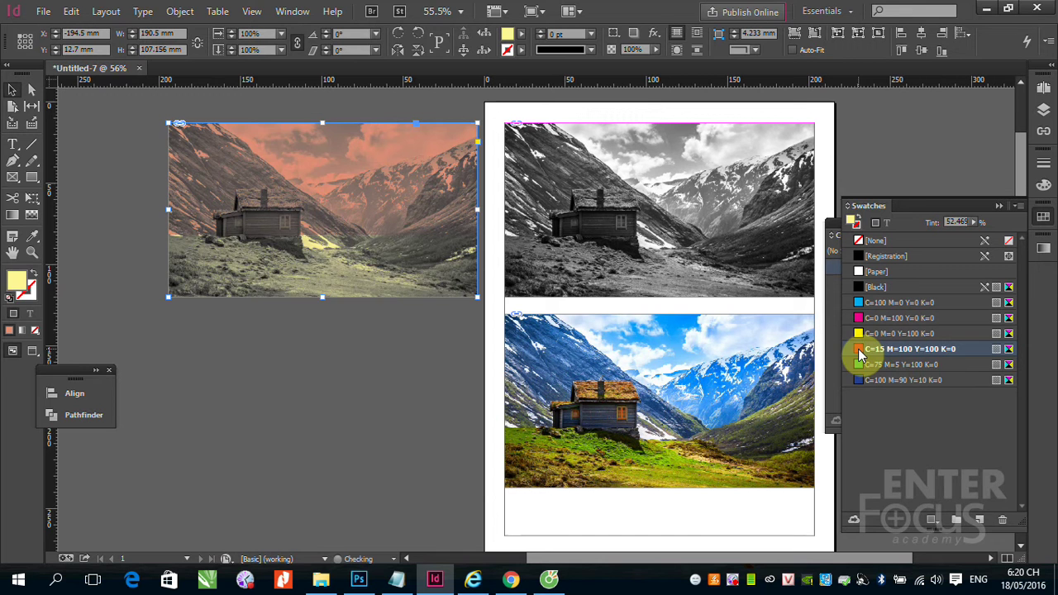
left_click(858, 365)
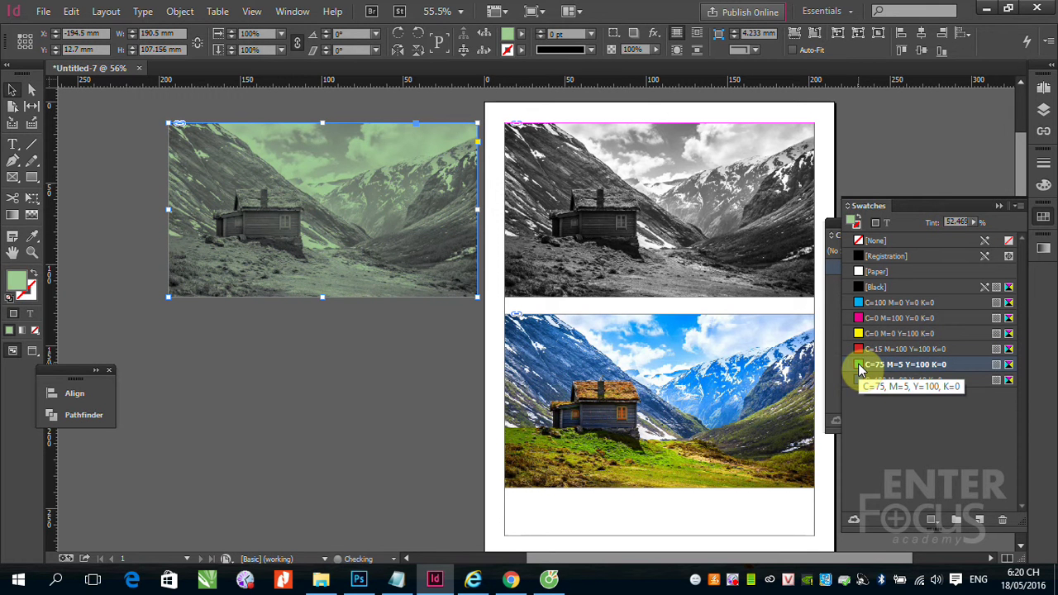
left_click(858, 380)
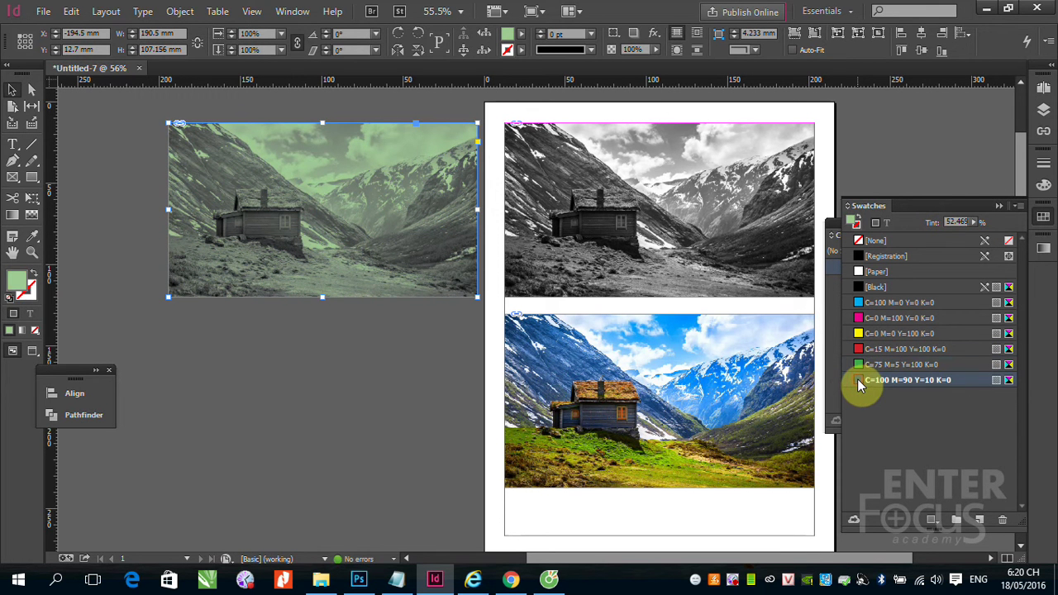
left_click(858, 334)
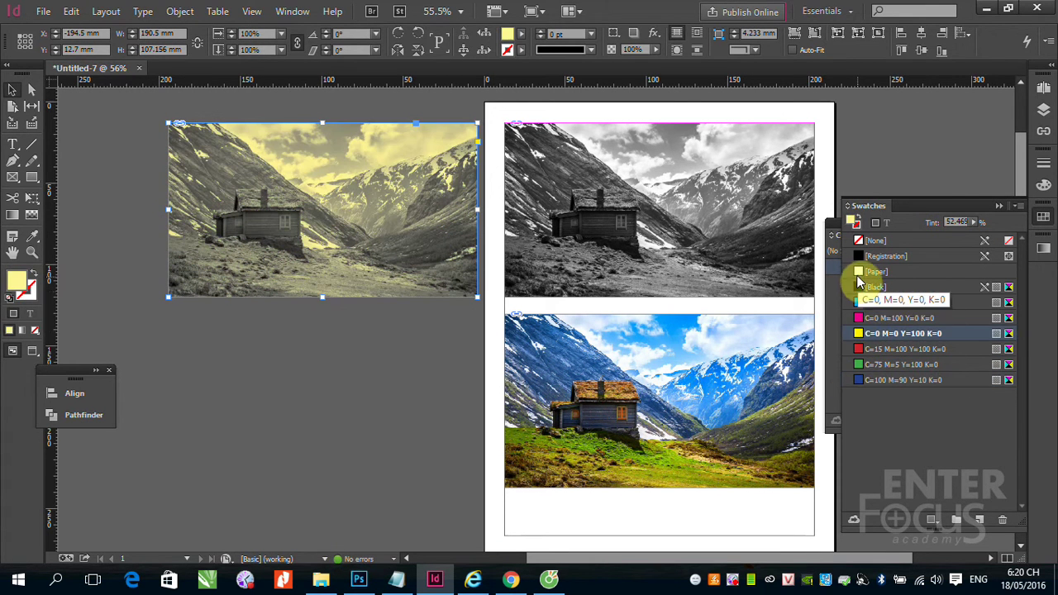
left_click(860, 271)
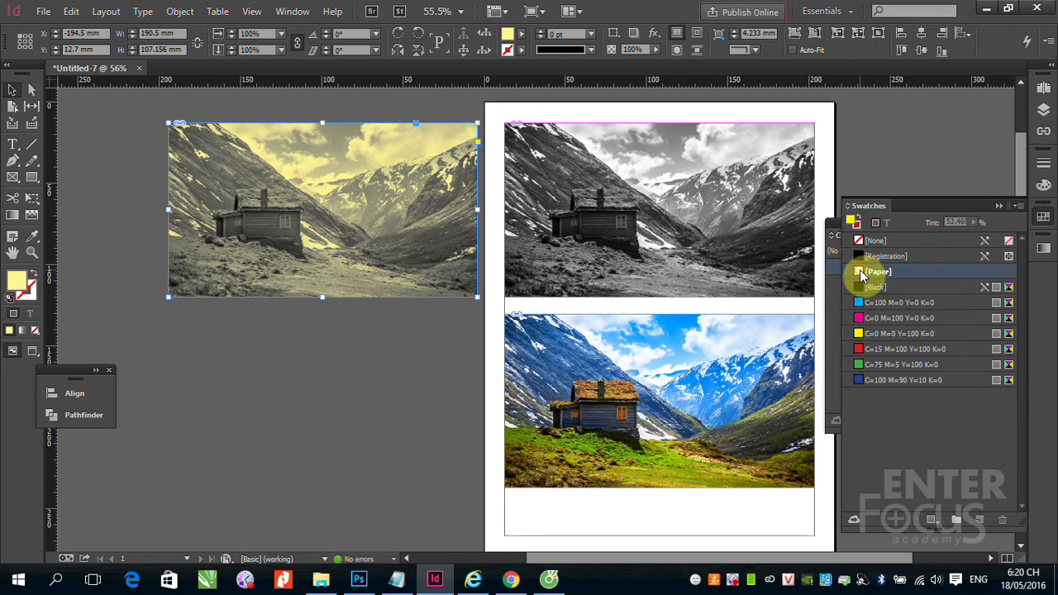
left_click(858, 334)
left_click(858, 320)
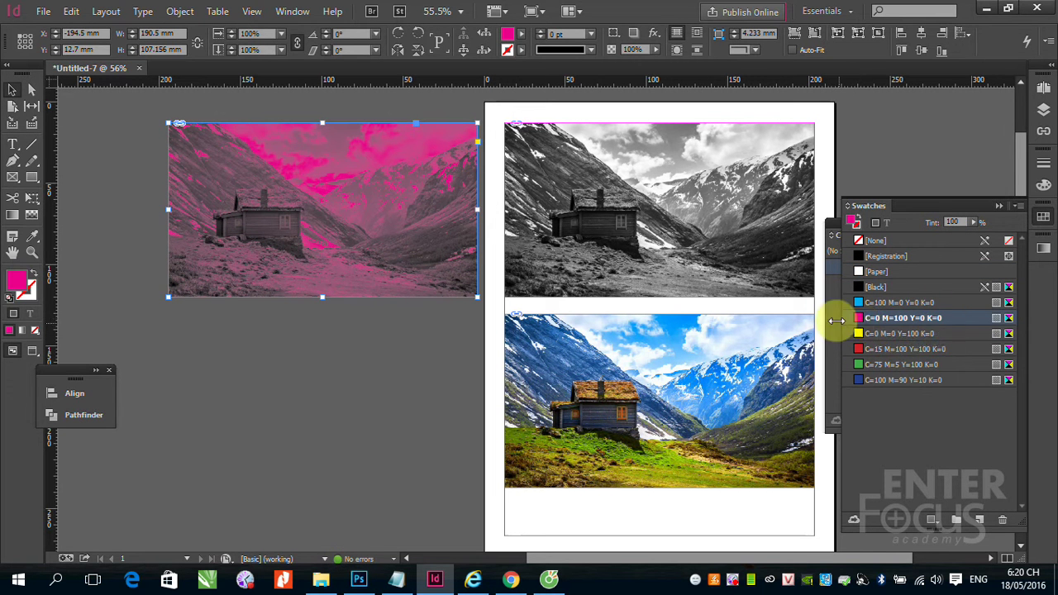
Fill the grayscale duplicate with the C=75 M=5 Y=100 K=0 swatch and set its tint to 67%.
left_click(974, 222)
left_click(869, 364)
left_click(974, 222)
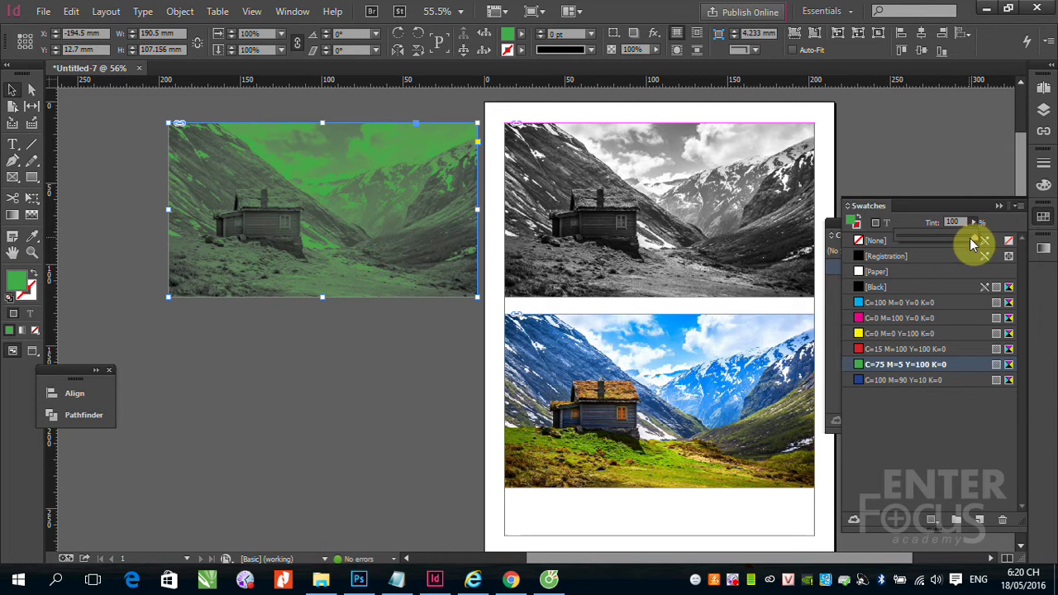
mouse_move(968, 238)
left_mouse_down()
mouse_move(914, 243)
mouse_move(950, 243)
left_mouse_up()
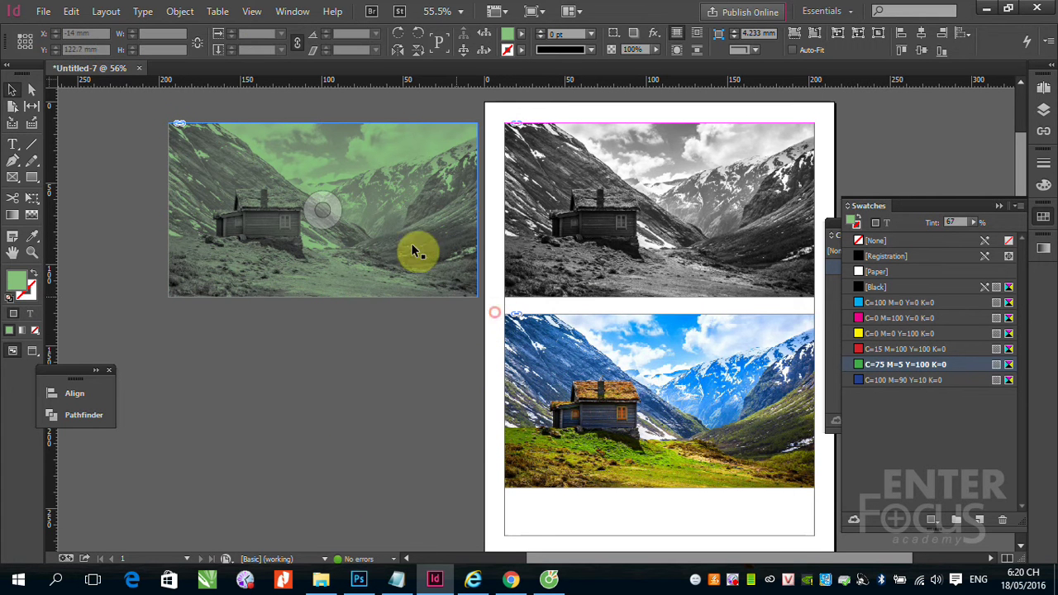
Swap the color picture and green duplicate, placing the duplicate at X 12.7 mm, Y 126 mm and the color picture at X -198 mm, Y 14.844 mm.
key("ctrl+shift+a")
left_click_drag(603, 338, 250, 351)
left_click_drag(368, 219, 703, 408)
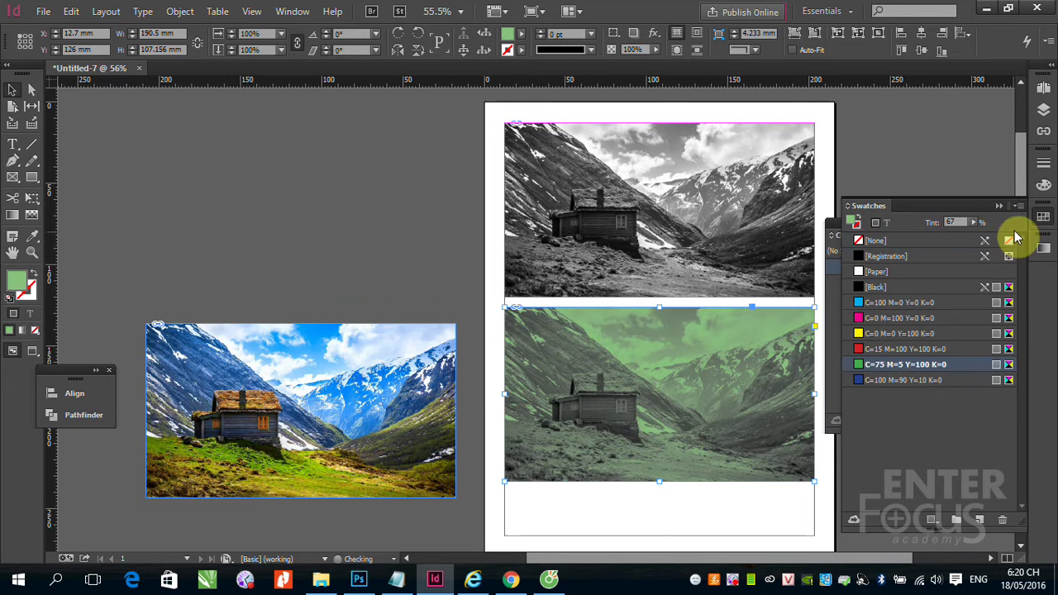
left_click(657, 438)
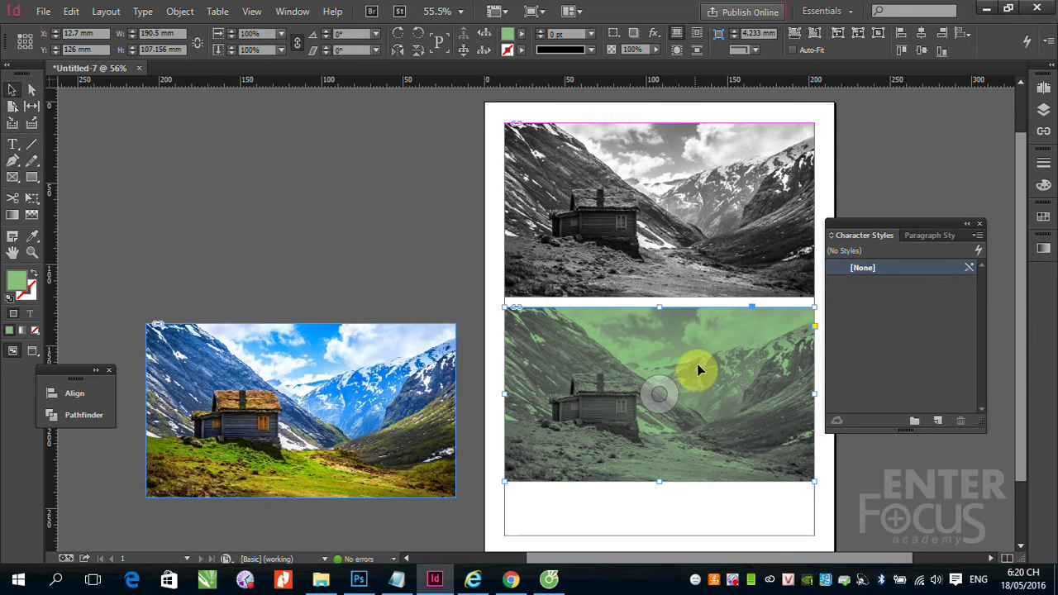
left_click_drag(380, 418, 402, 225)
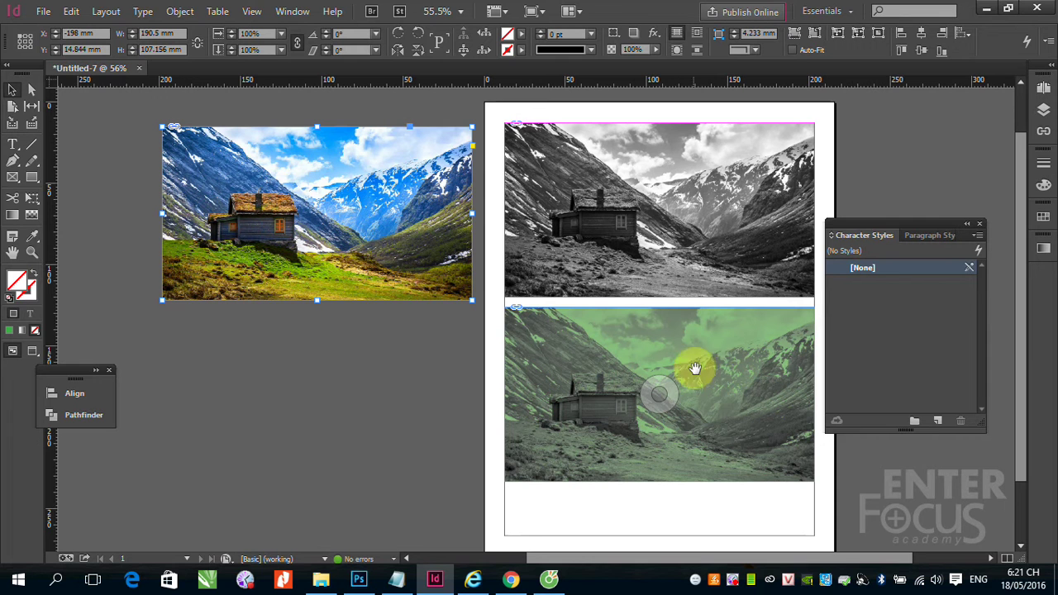
Try the magenta, yellow, red, green, dark blue and cyan swatches as fill on the color picture, ending with C=0 M=0 Y=100 K=0.
left_click(715, 345)
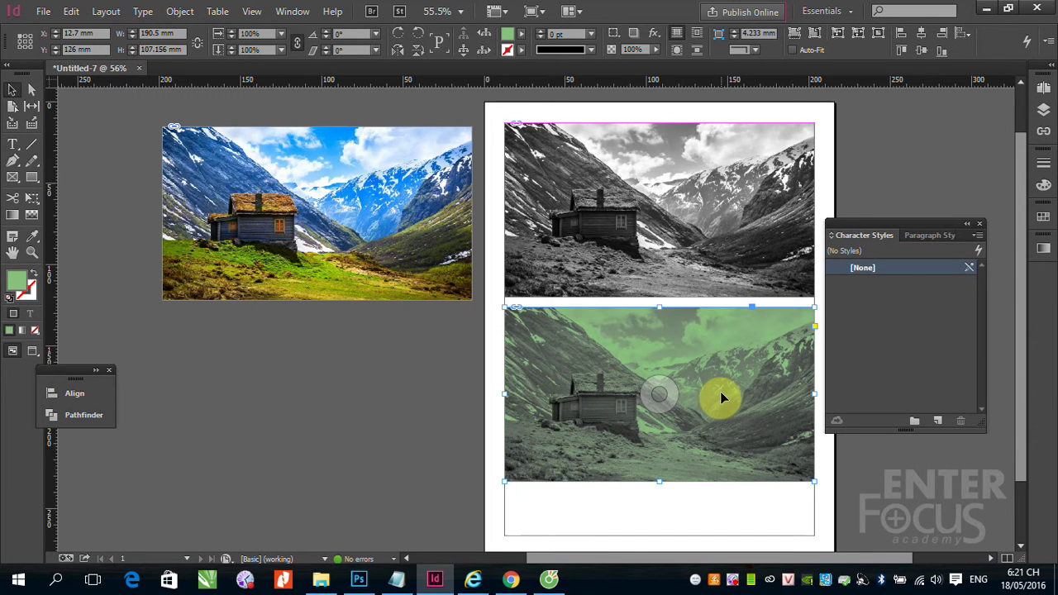
left_click(346, 188)
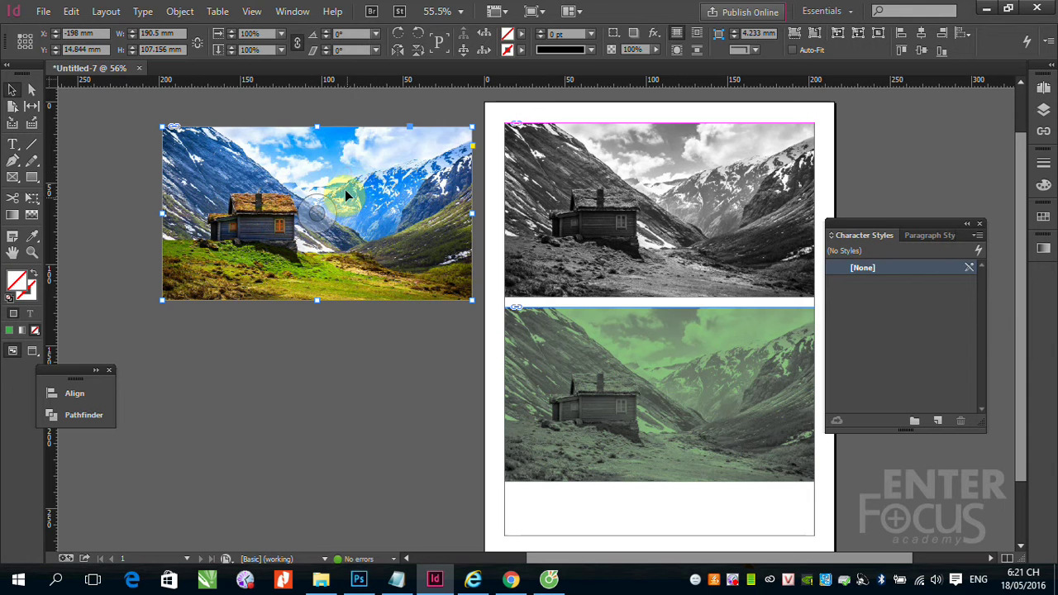
left_click(1044, 216)
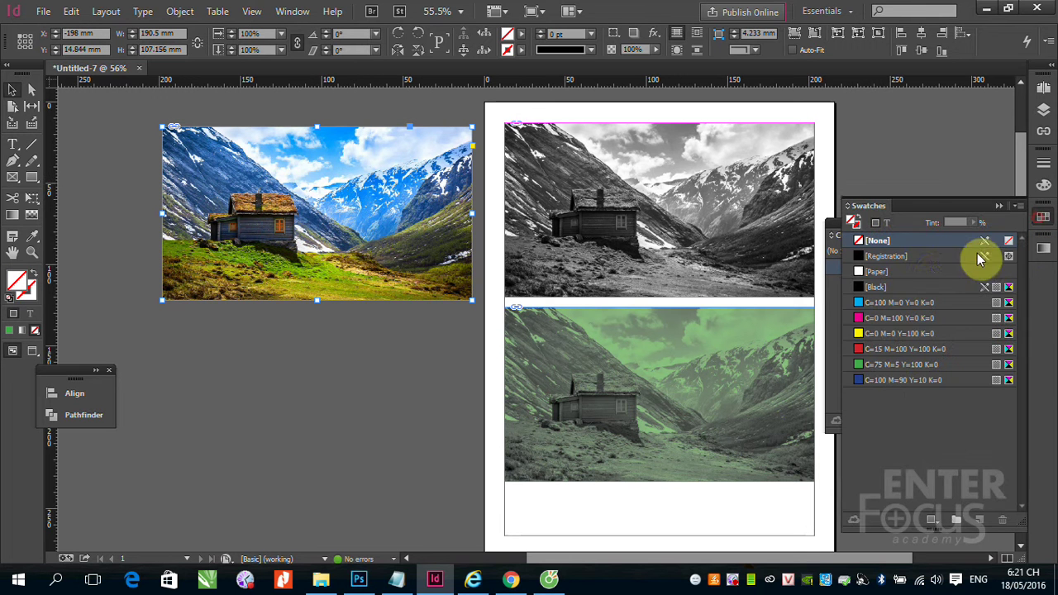
left_click(861, 321)
left_click(858, 333)
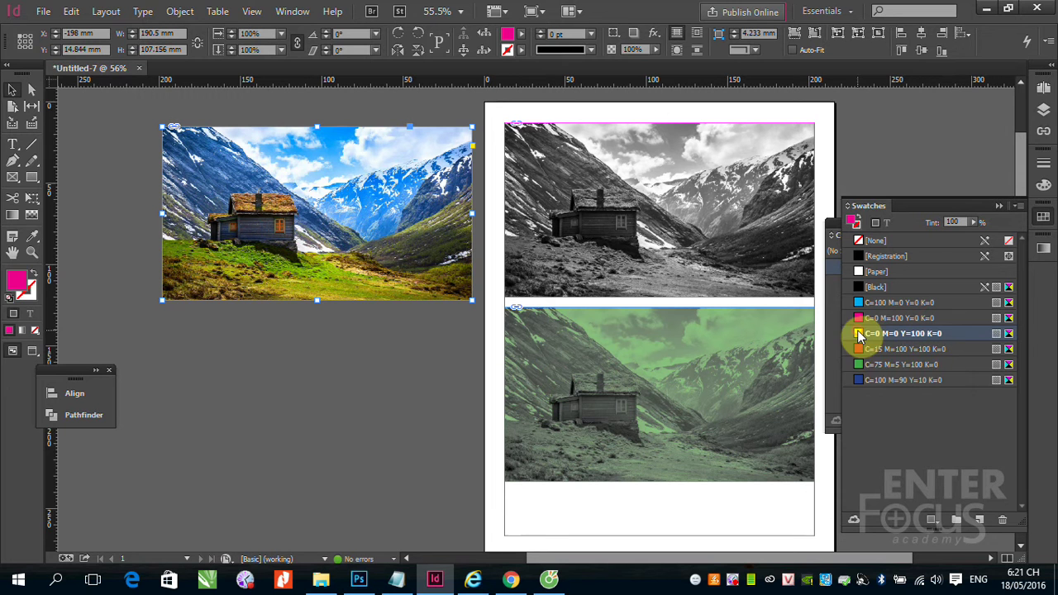
left_click(859, 349)
left_click(859, 365)
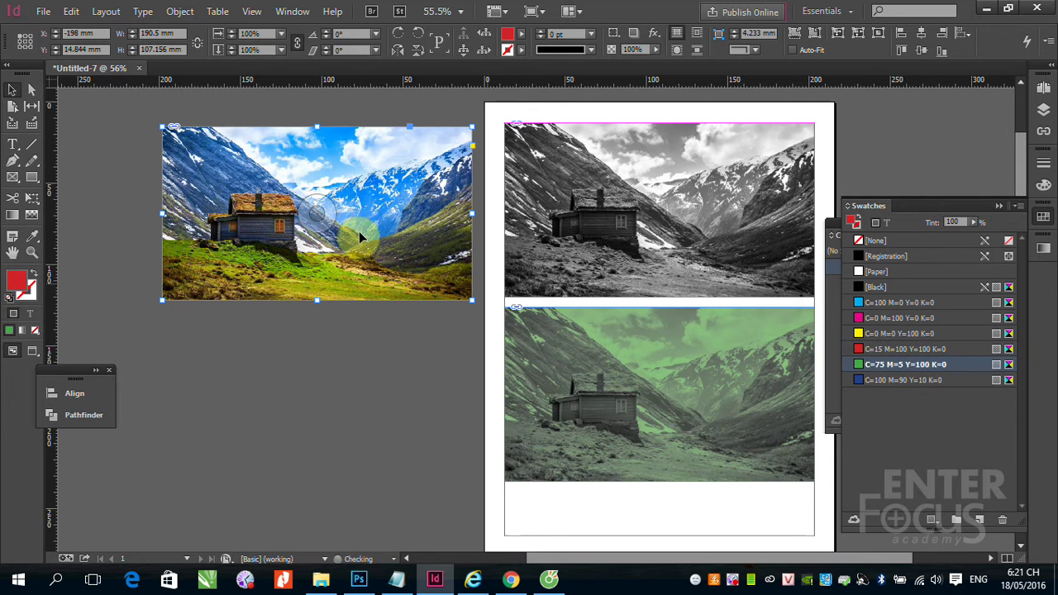
left_click(857, 380)
left_click(858, 303)
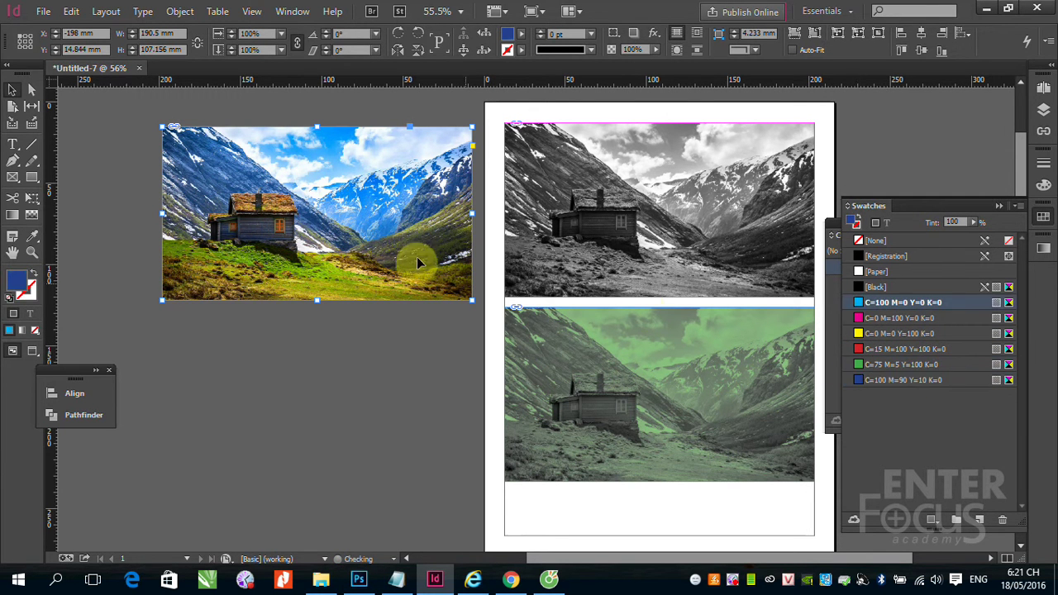
left_click(857, 321)
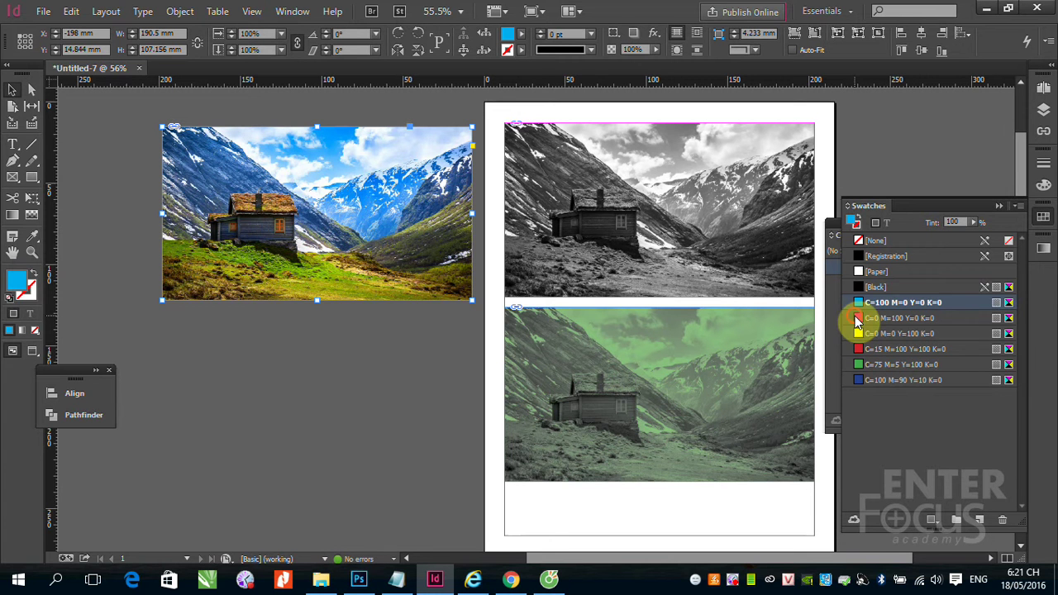
left_click(859, 335)
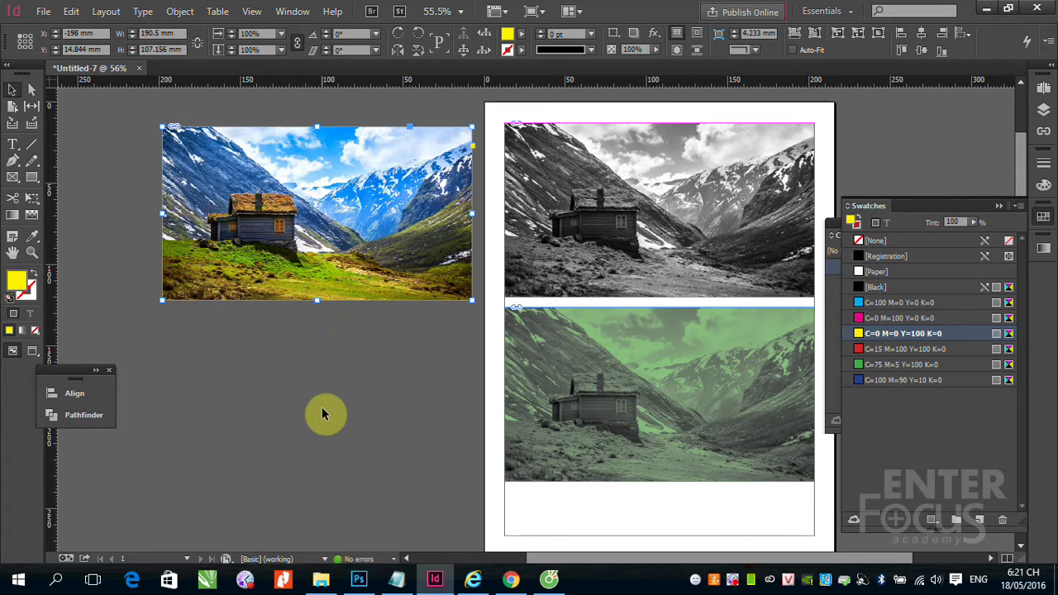
Change the green-tinted picture's fill to the C=15 M=100 Y=100 K=0 swatch and compare it with the color picture.
left_click(724, 467)
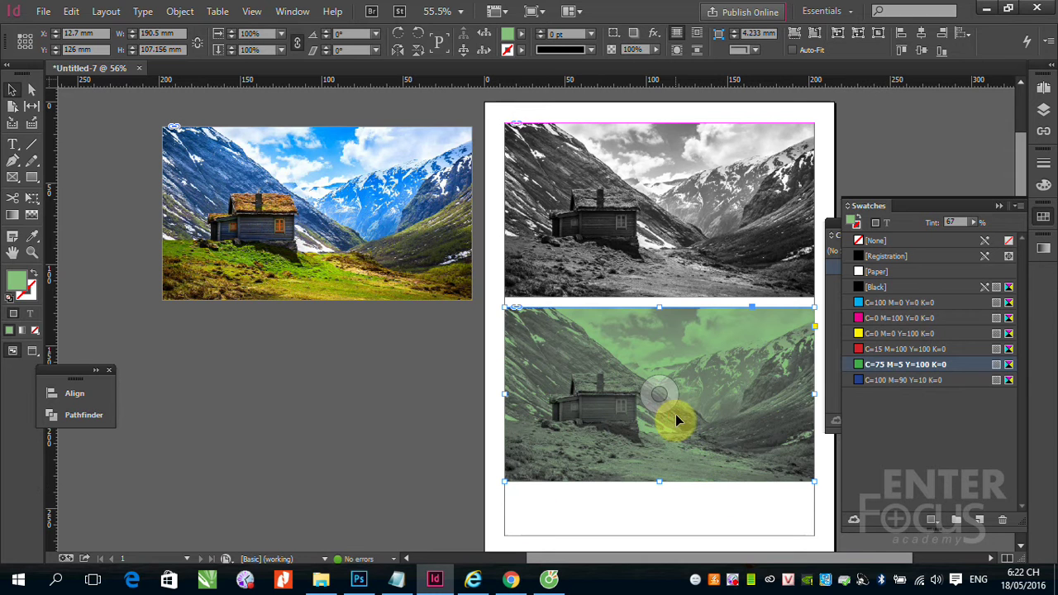
left_click(858, 350)
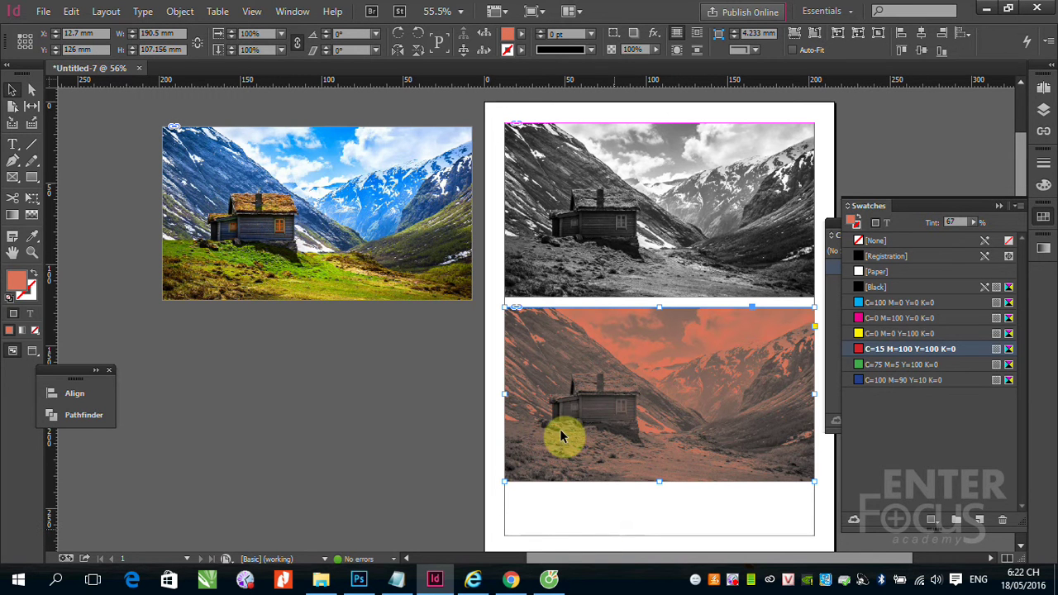
left_click(416, 249)
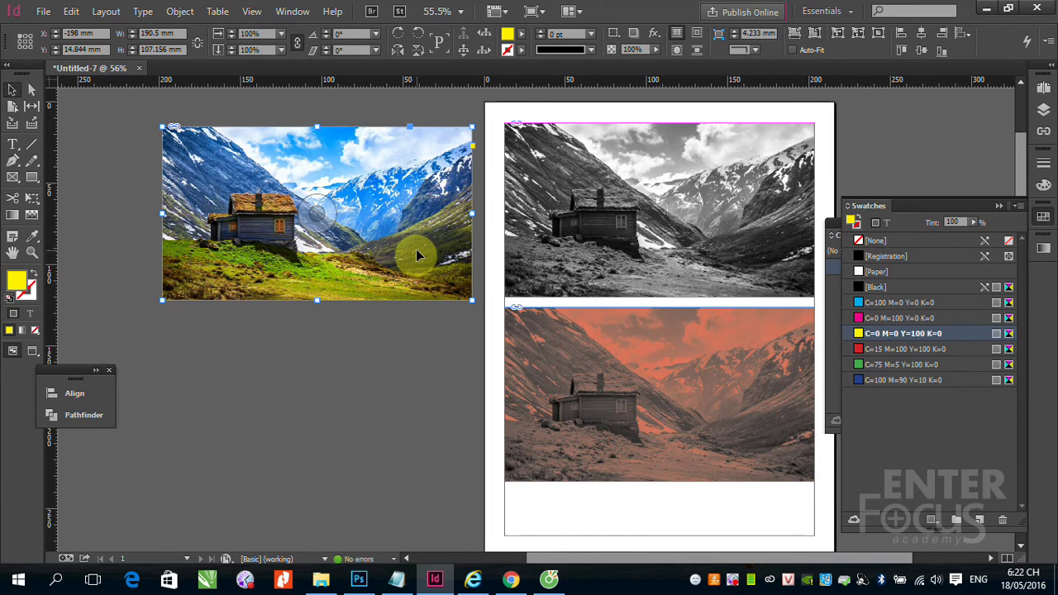
left_click(731, 392)
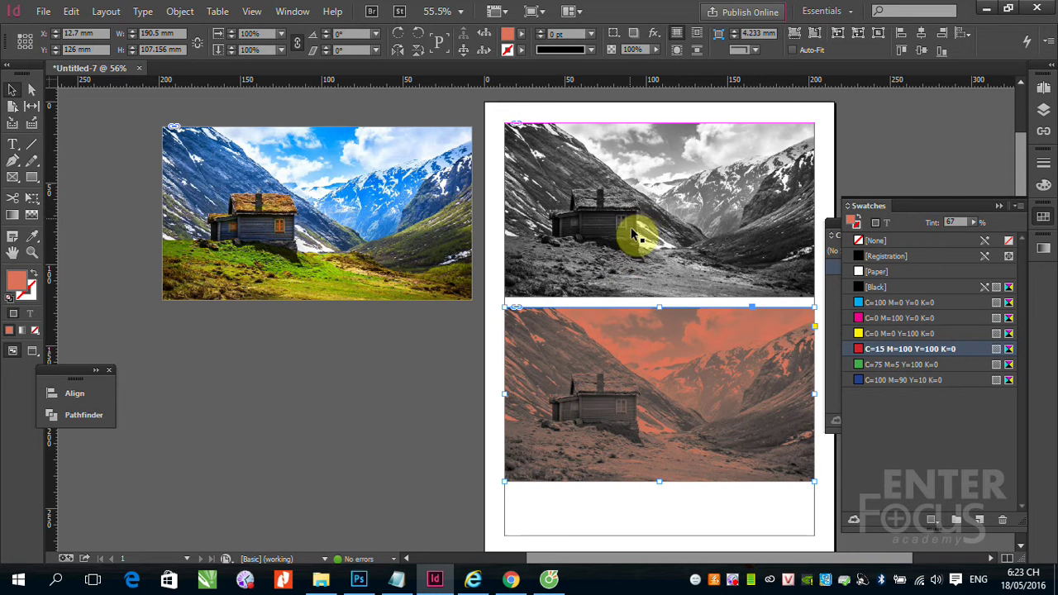
Examine the grayscale picture's pixels up close around the house and the clouds, and return to 100% view.
key("z")
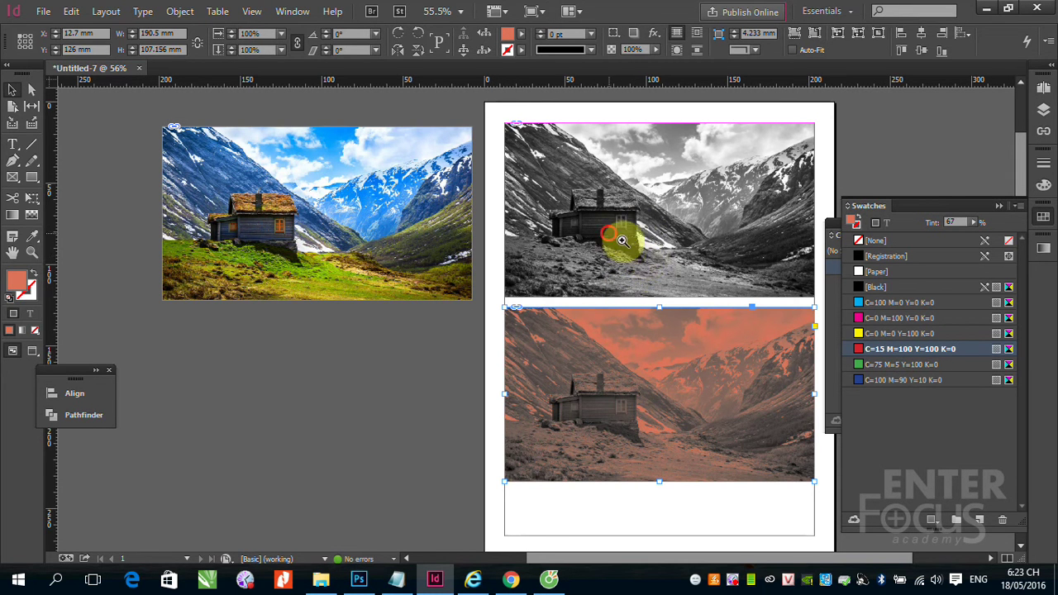
left_click_drag(619, 237, 661, 272)
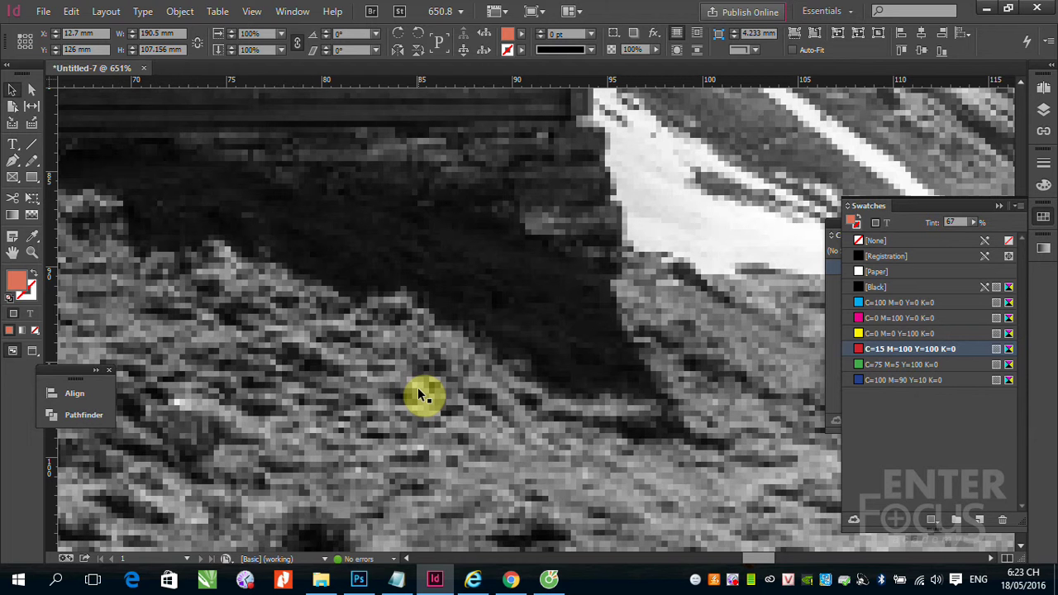
scroll(609, 320, "up", 5)
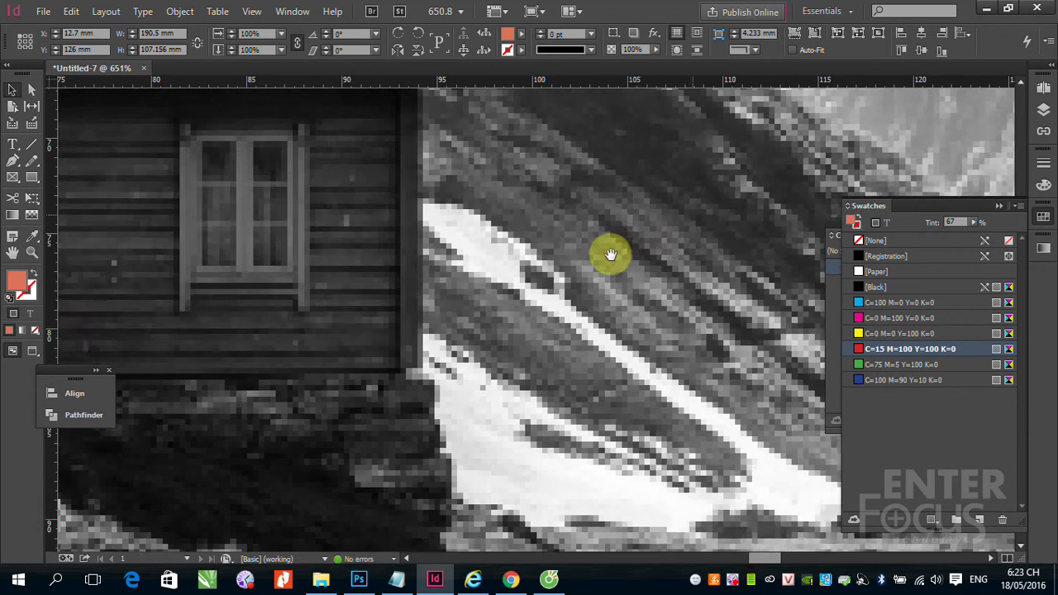
left_click_drag(609, 255, 590, 329)
scroll(590, 329, "up", 10)
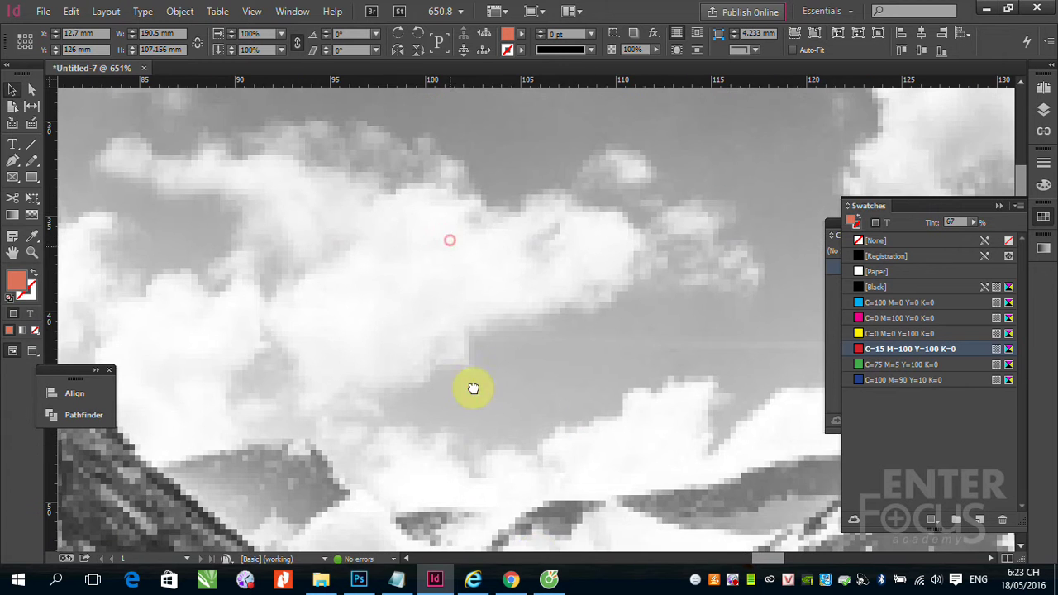
left_click_drag(863, 189, 598, 254)
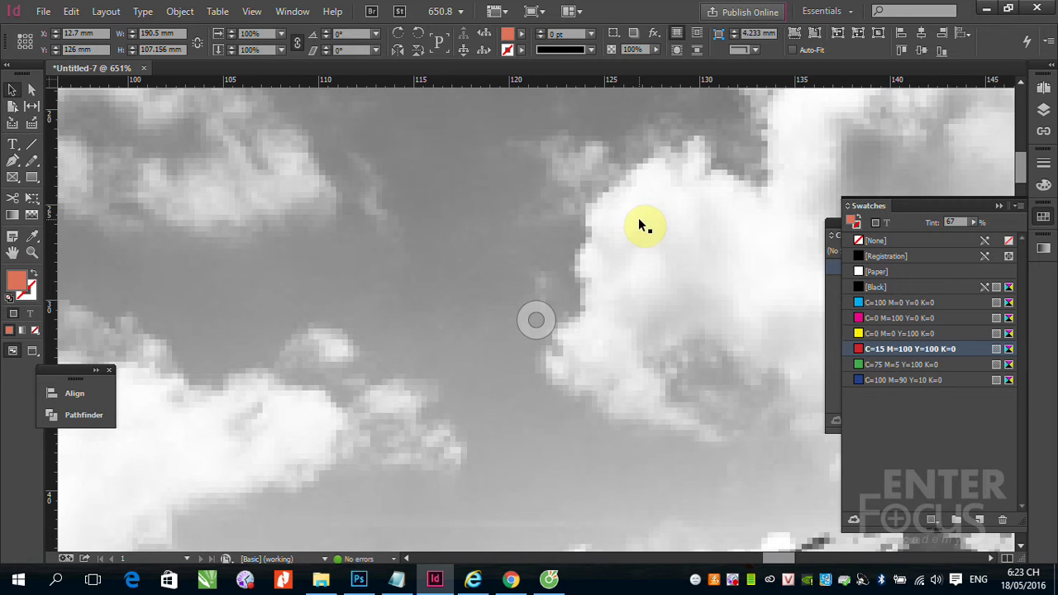
key("ctrl+1")
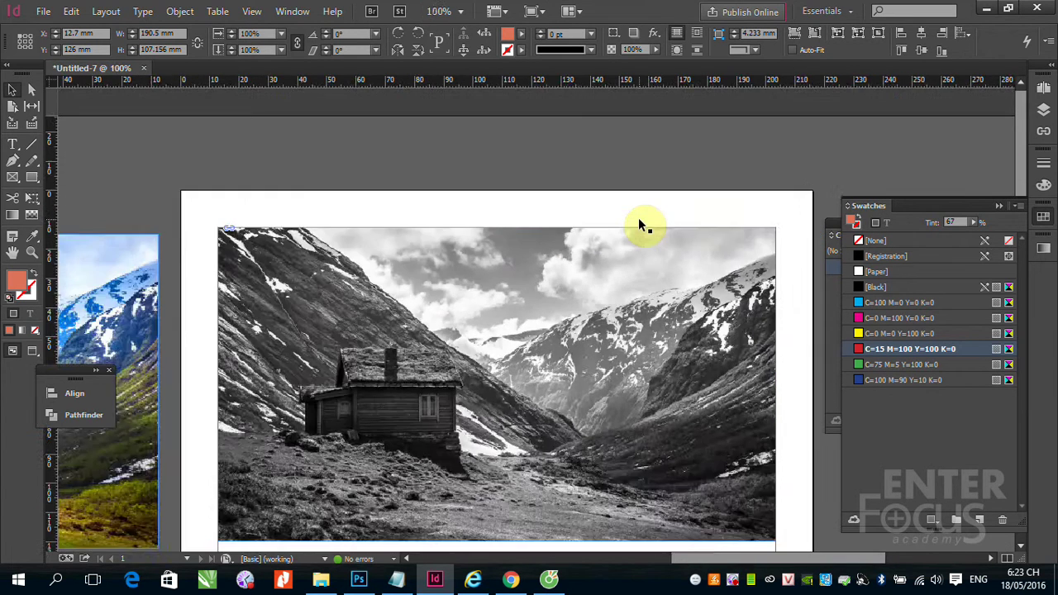
Change the red-tinted picture's fill to the C=0 M=0 Y=100 K=0 swatch.
key("ctrl+minus")
scroll(508, 331, "down", 3)
left_click(508, 326)
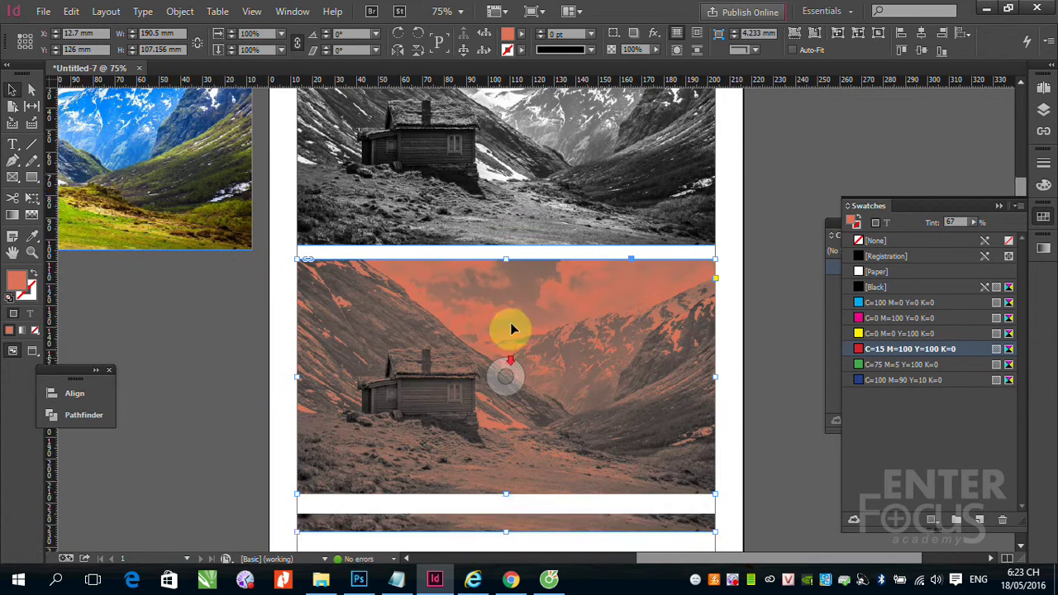
left_click(739, 348)
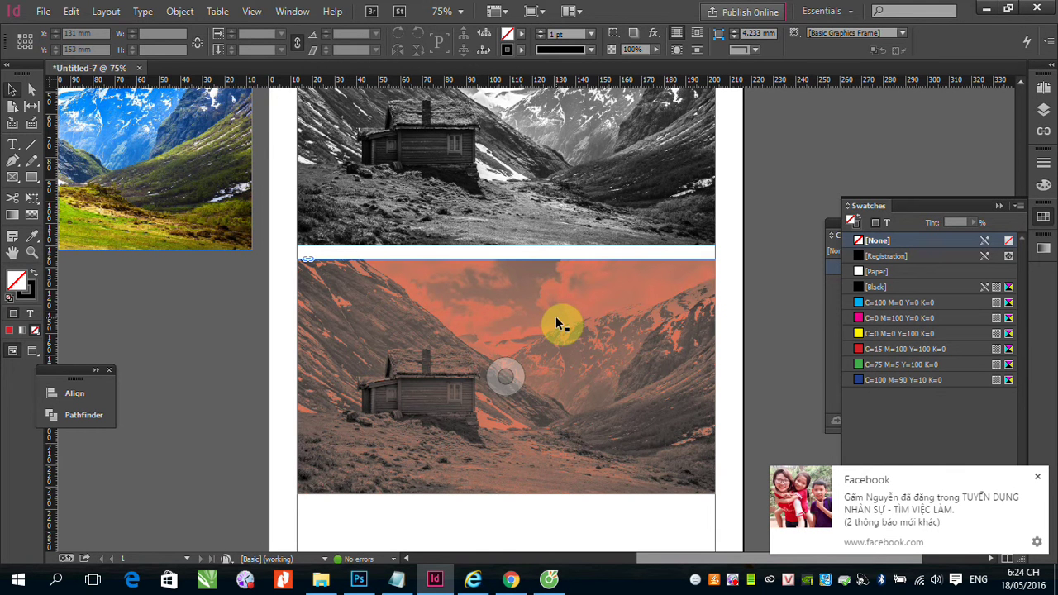
left_click(1038, 478)
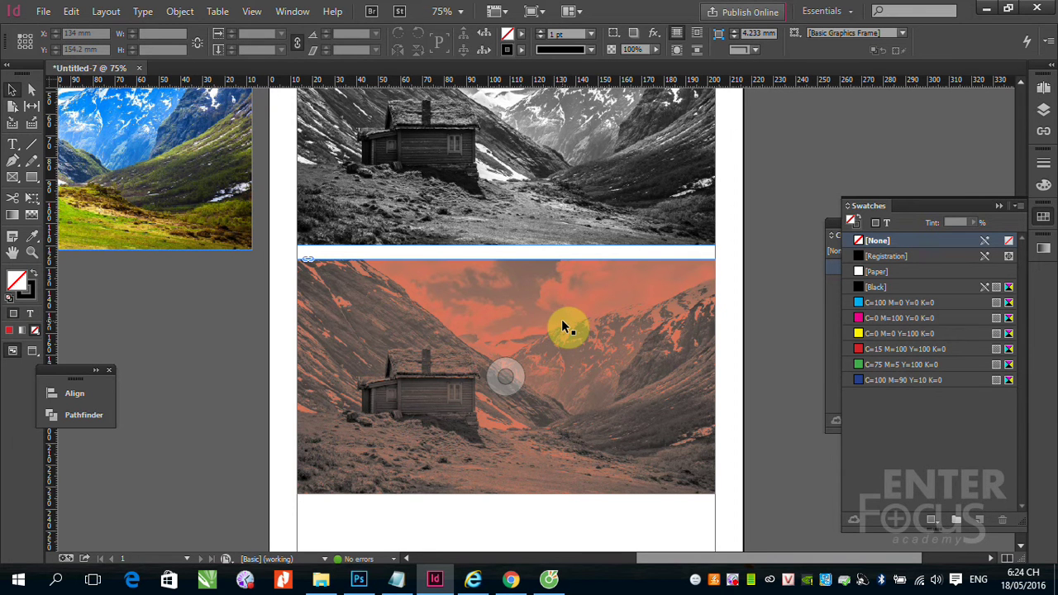
left_click(628, 312)
left_click(861, 333)
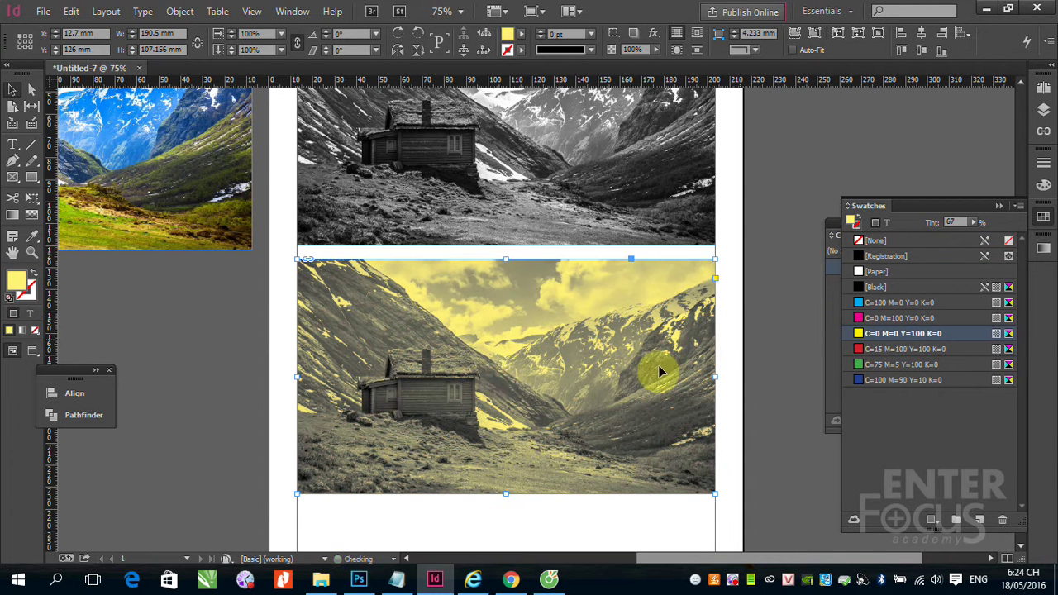
Try a 100% tint on the yellow-filled picture, and reduce the tint to 72%.
left_click(979, 225)
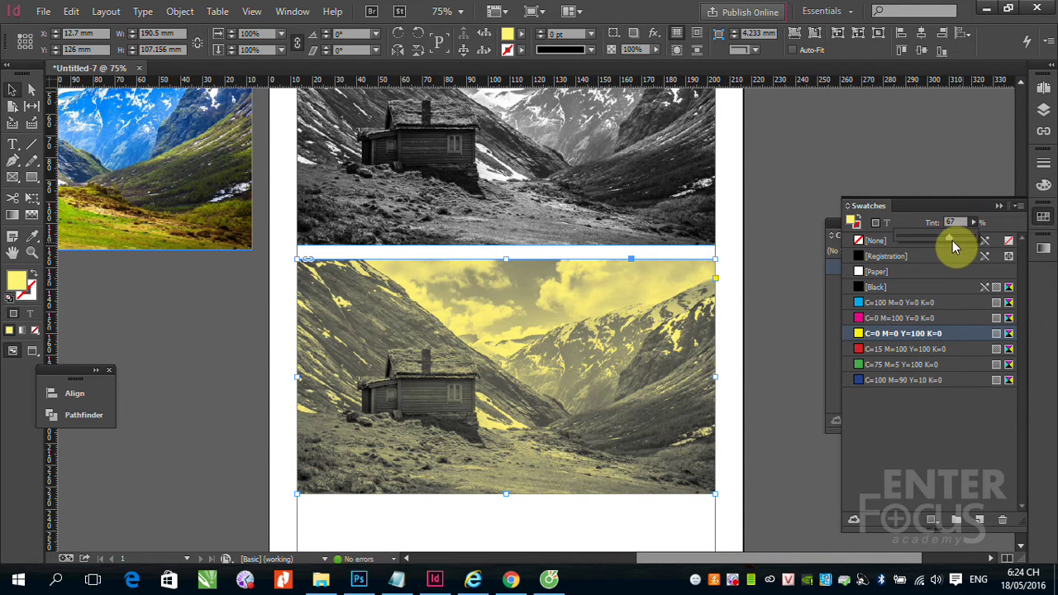
left_click_drag(952, 239, 986, 244)
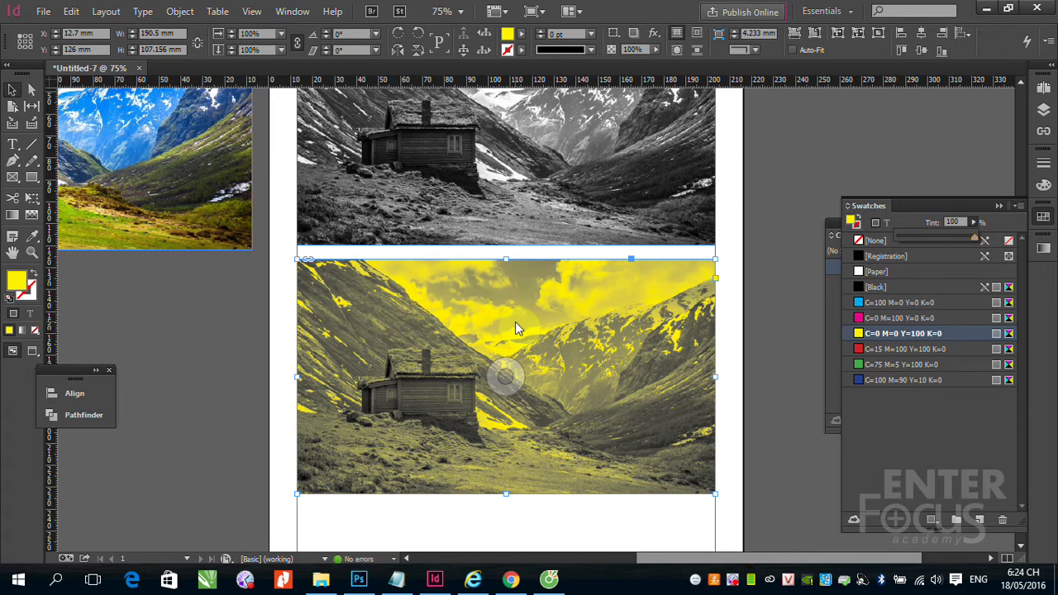
left_click_drag(974, 240, 951, 243)
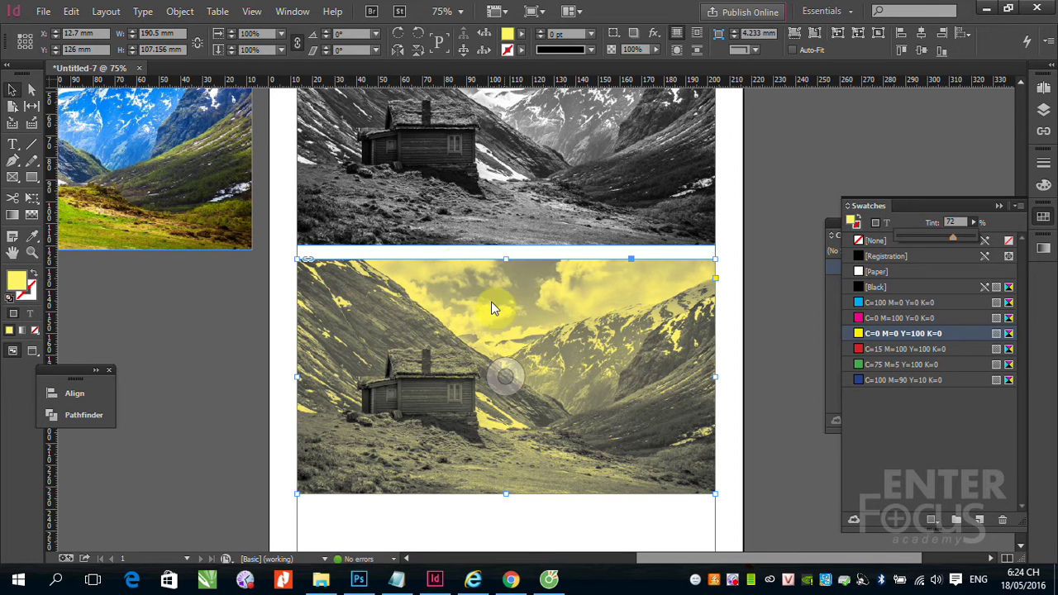
left_click(740, 199)
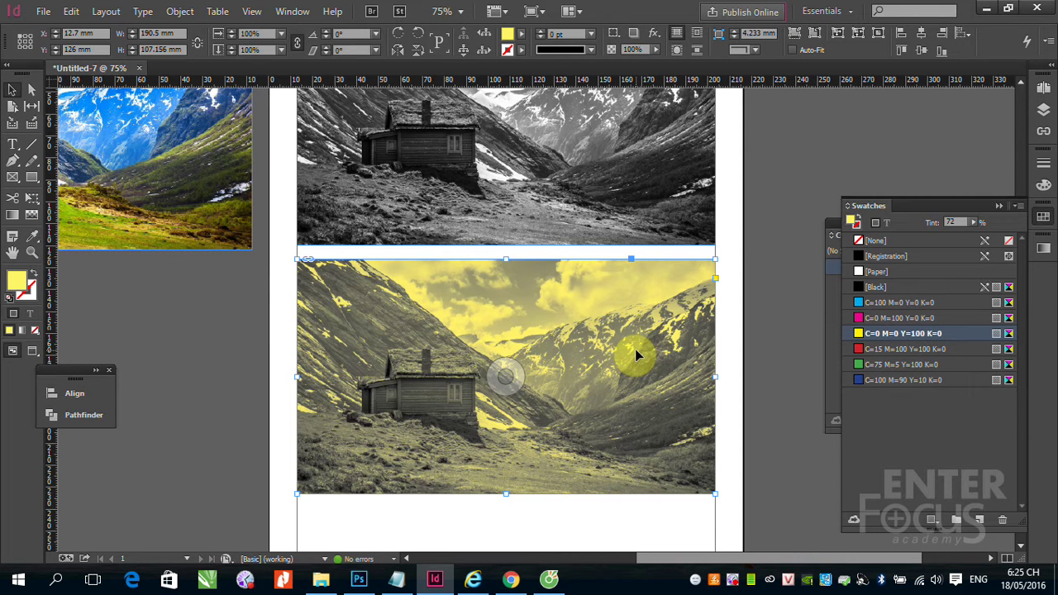
Compare the color picture beside the page with the grayscale and yellow-tinted pictures.
left_click(156, 170)
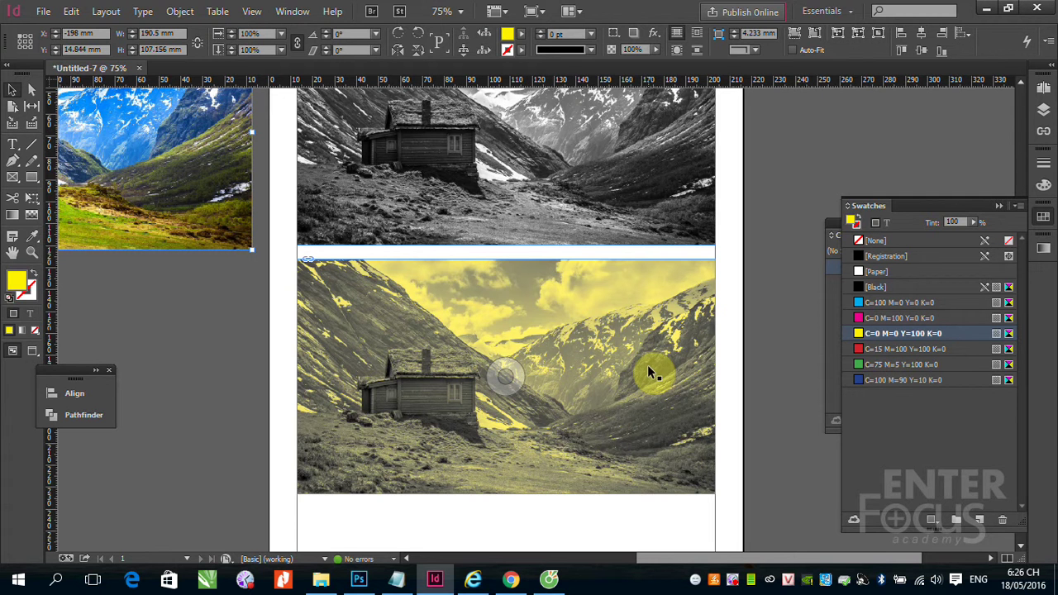
mouse_move(473, 580)
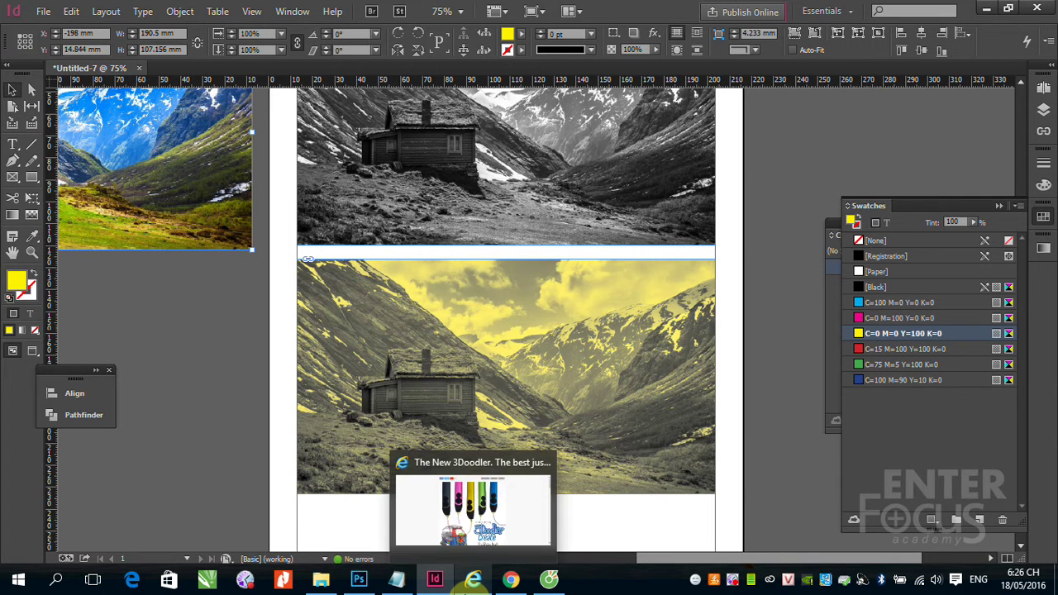
left_click(203, 374)
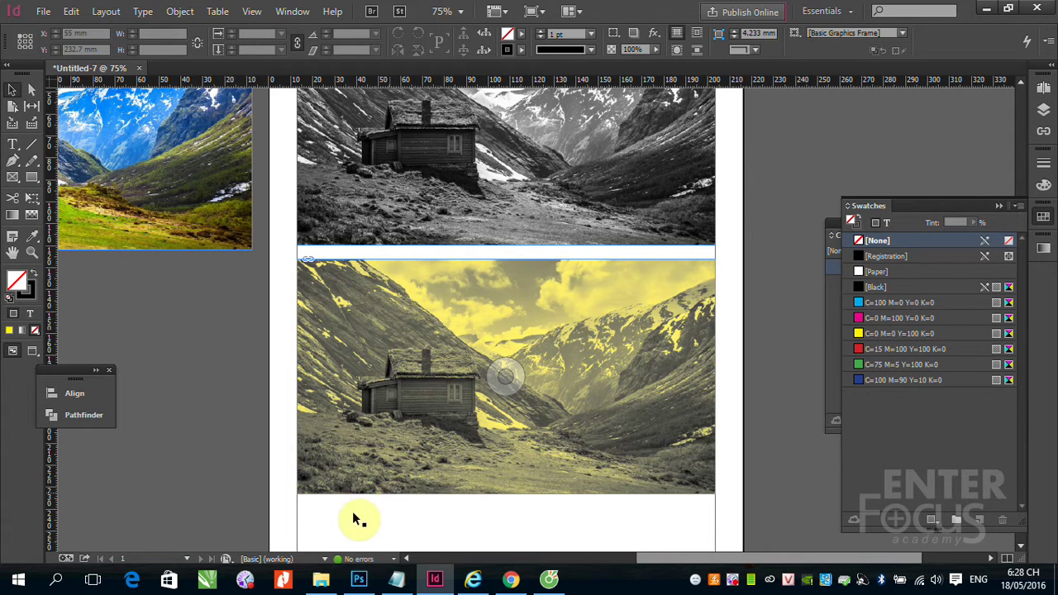
scroll(550, 426, "up", 1)
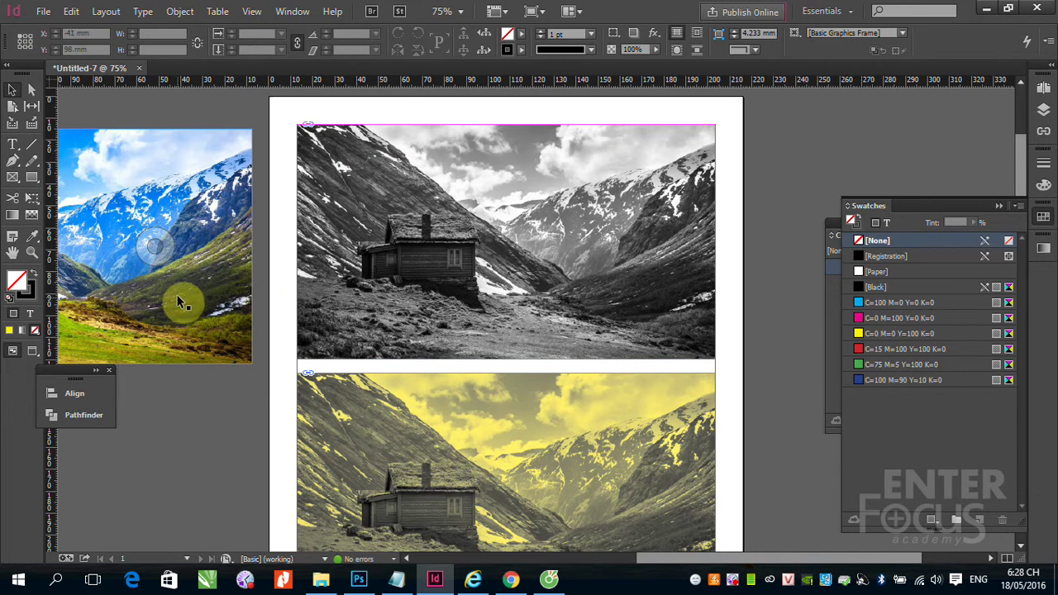
left_click(184, 298)
left_click_drag(626, 566, 544, 567)
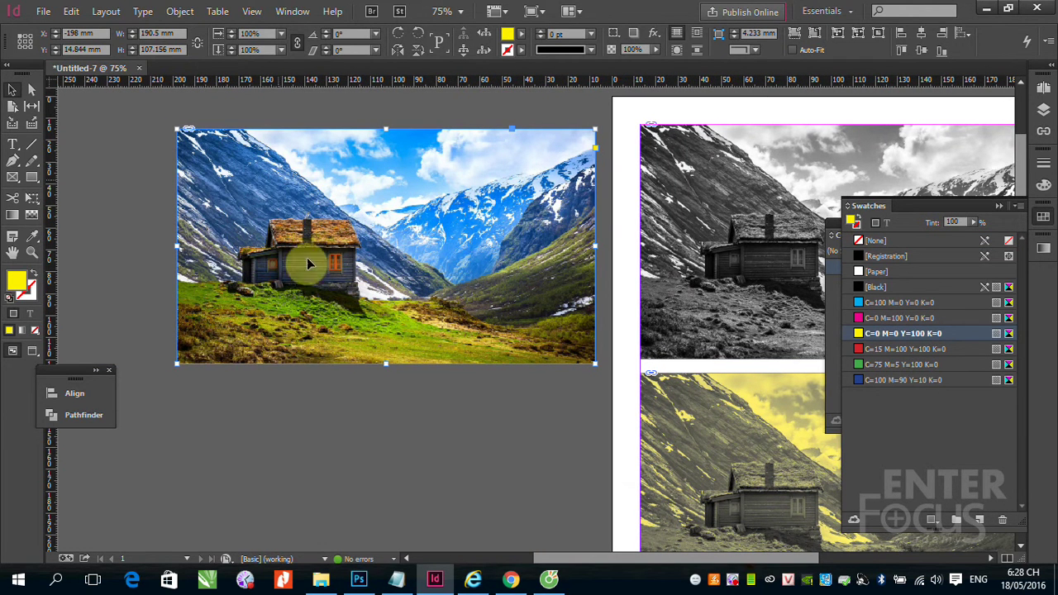
Switch to Photoshop, undo the grayscale conversion of Xam.jpg and add a Photo Filter adjustment layer.
left_click(359, 579)
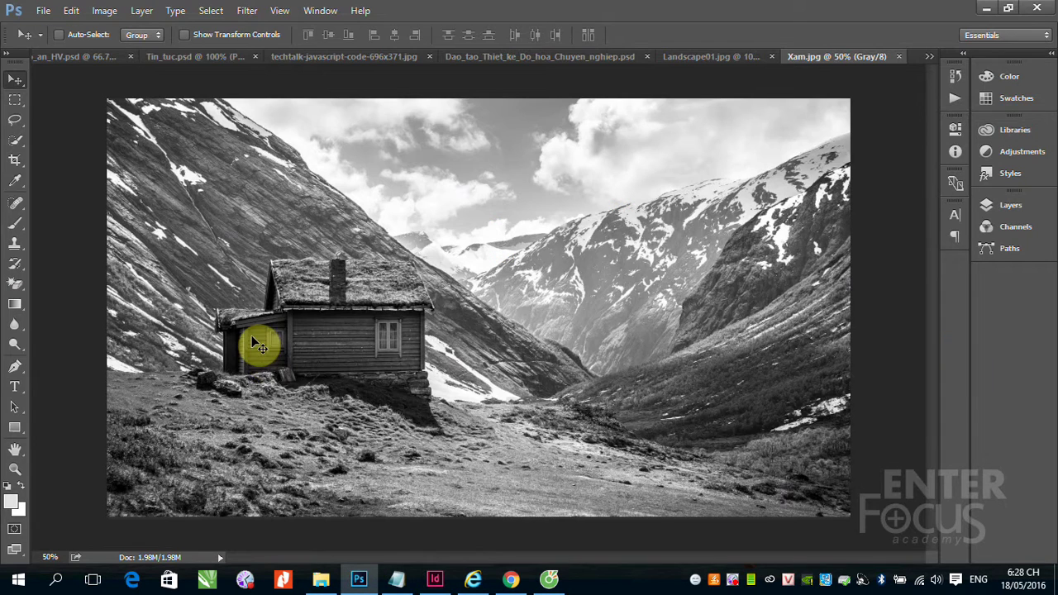
key("ctrl+z")
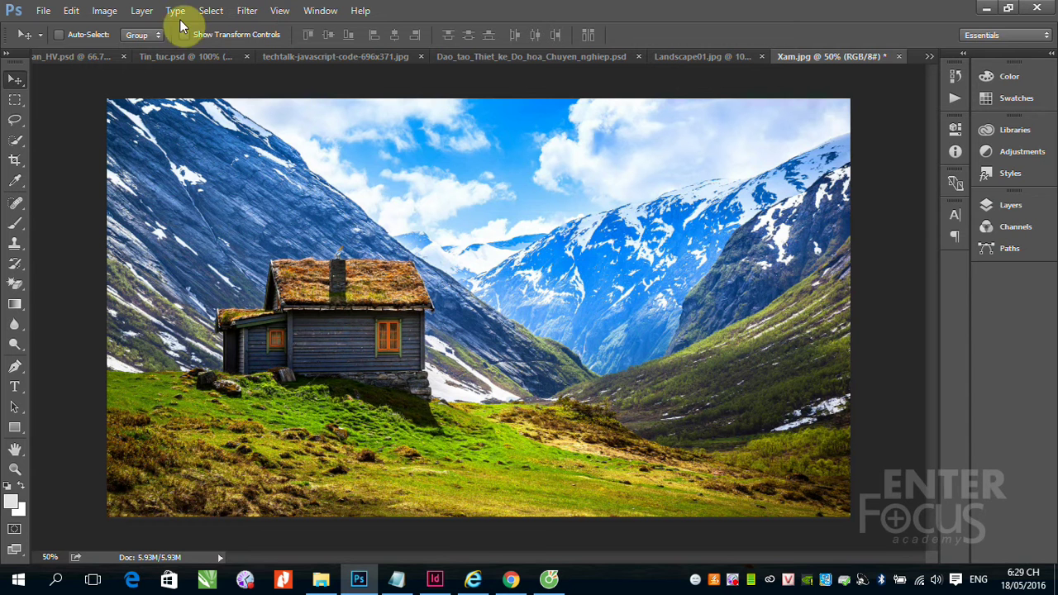
left_click(1012, 204)
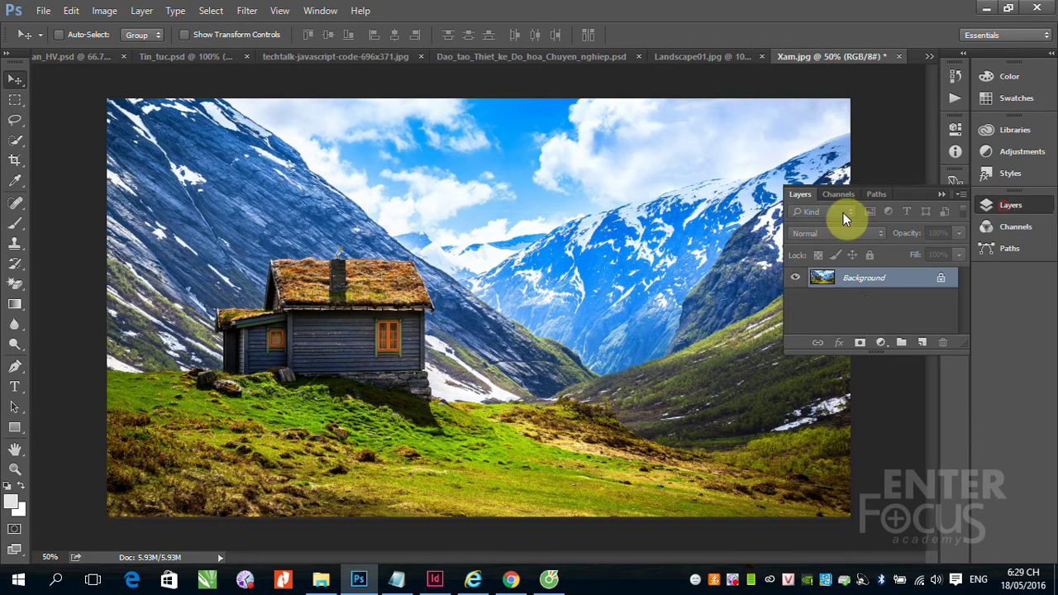
left_click(881, 344)
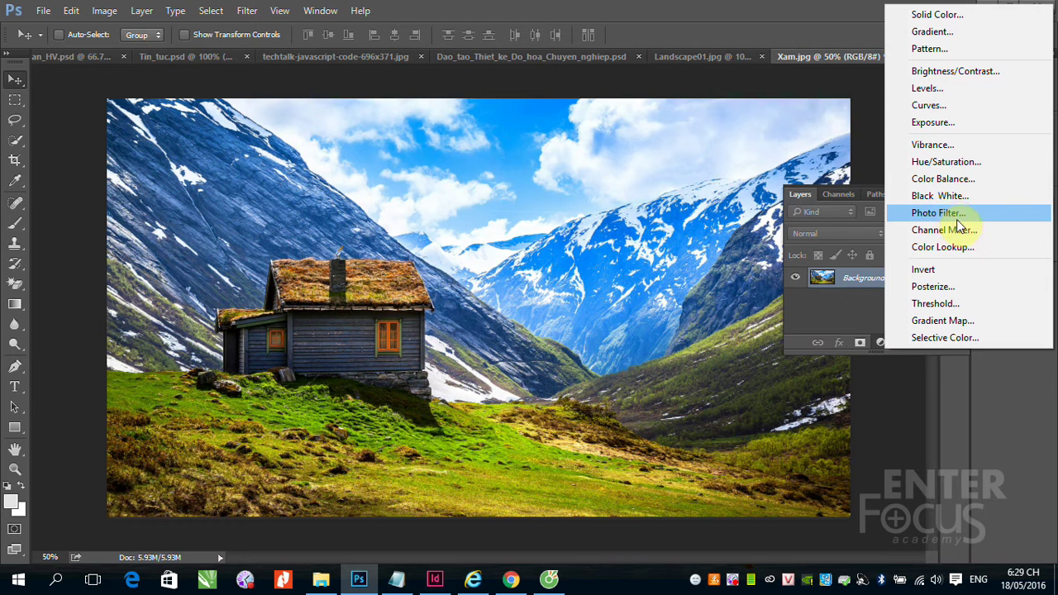
left_click(942, 212)
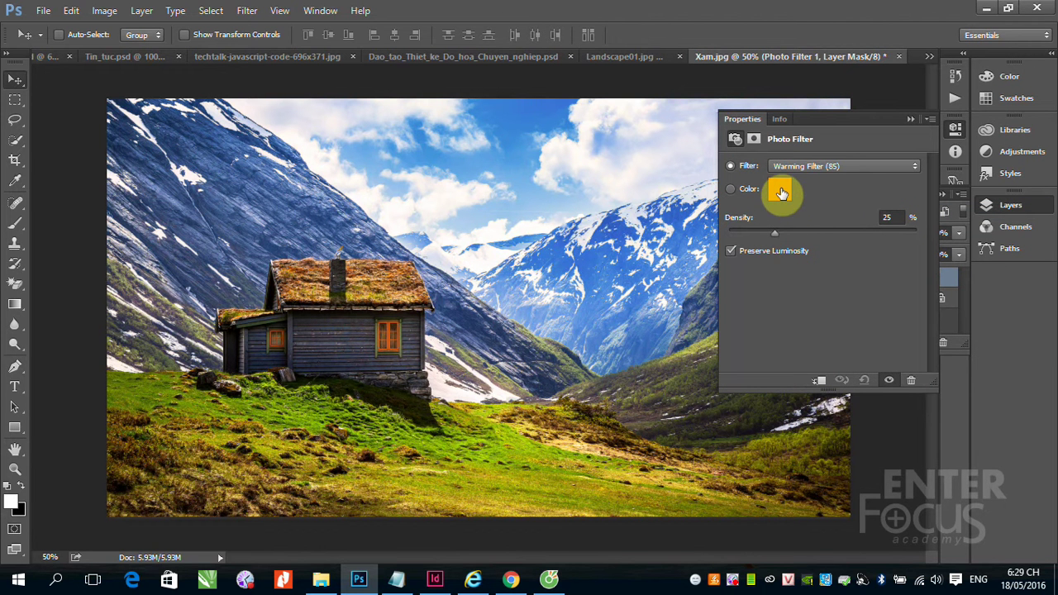
Set the photo filter's color to green 00ec53 and its density to 100%.
left_click(781, 192)
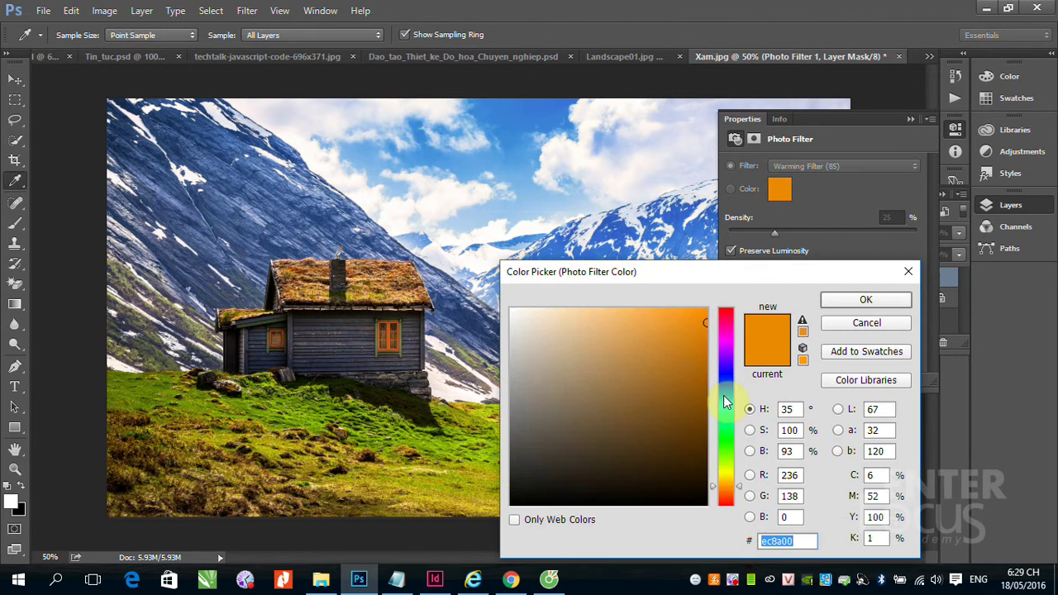
left_click(727, 427)
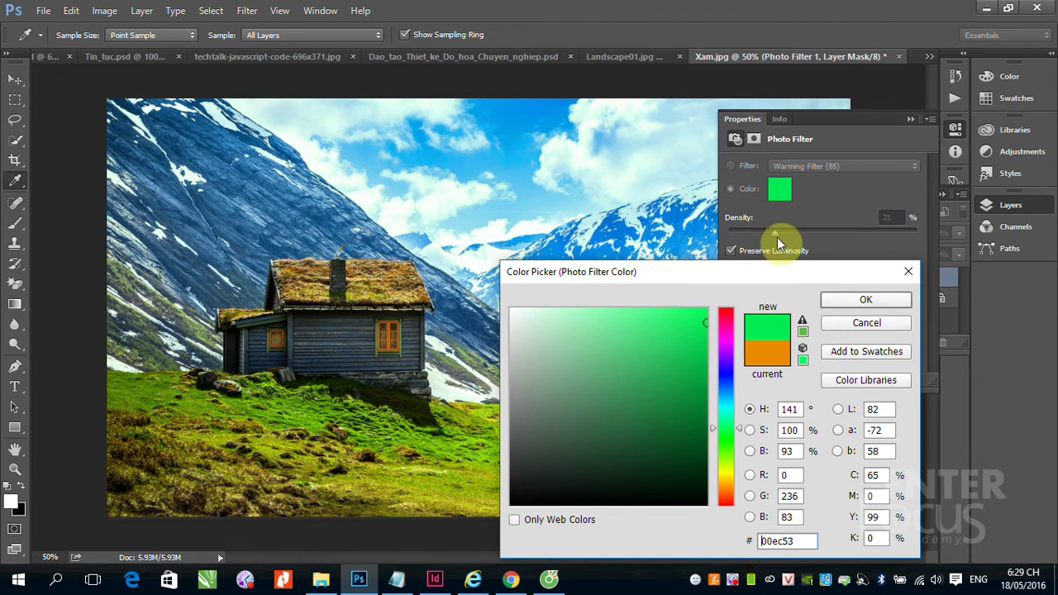
key("Return")
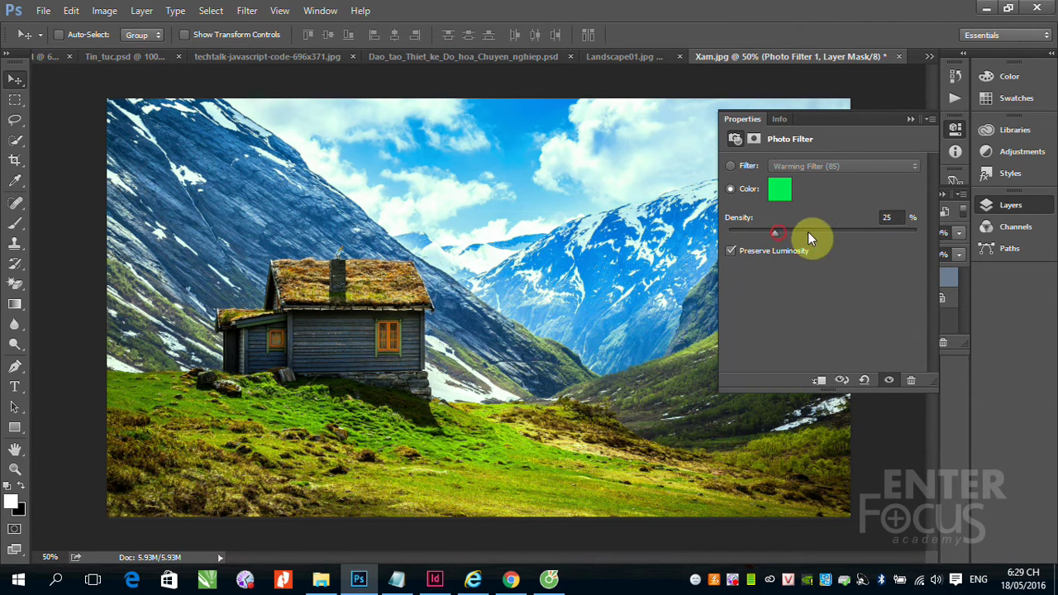
left_click_drag(809, 235, 915, 238)
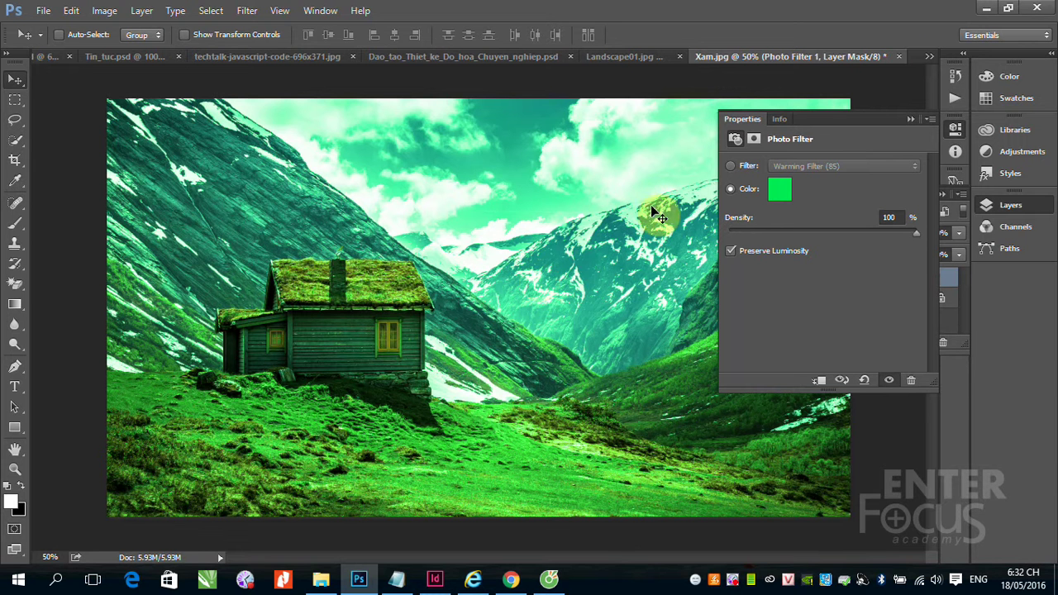
Try red ec0027, blue 1600ec and yellow ecd900 as the photo filter's color, and cancel the color choice.
left_click(779, 189)
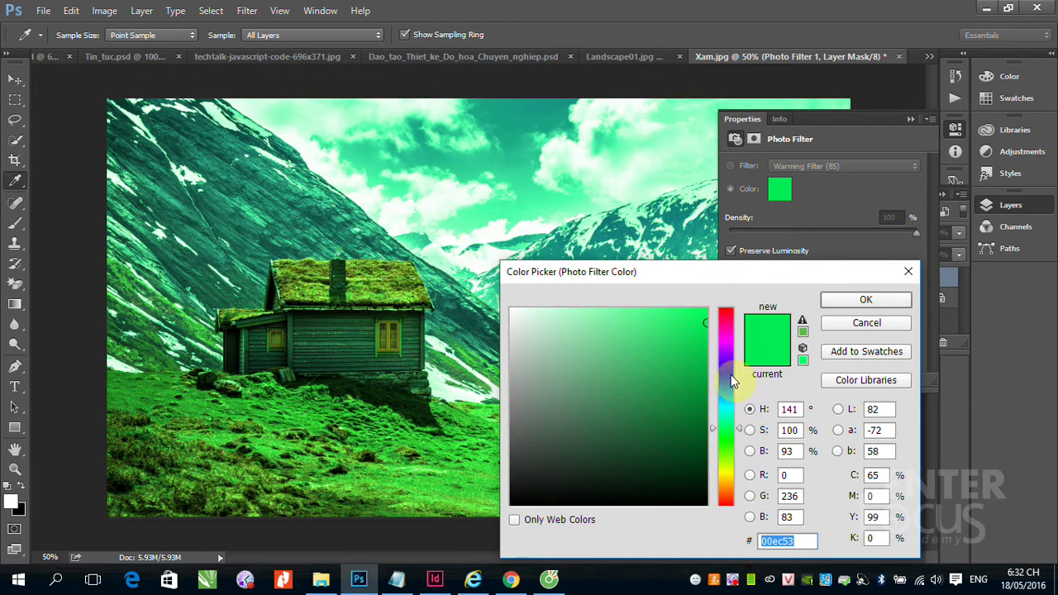
left_click(726, 314)
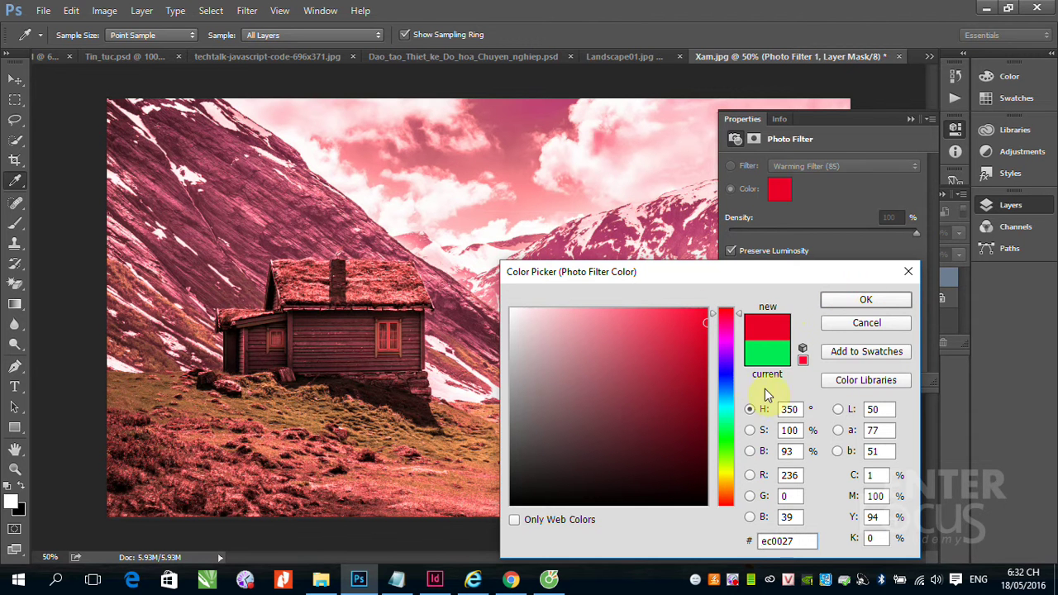
left_click(727, 371)
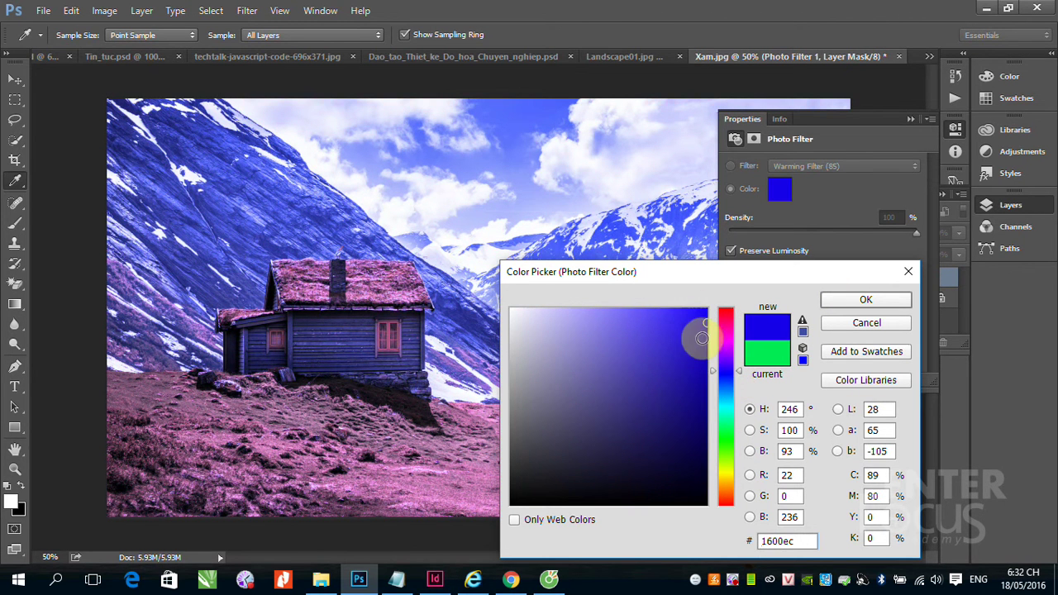
left_click(731, 477)
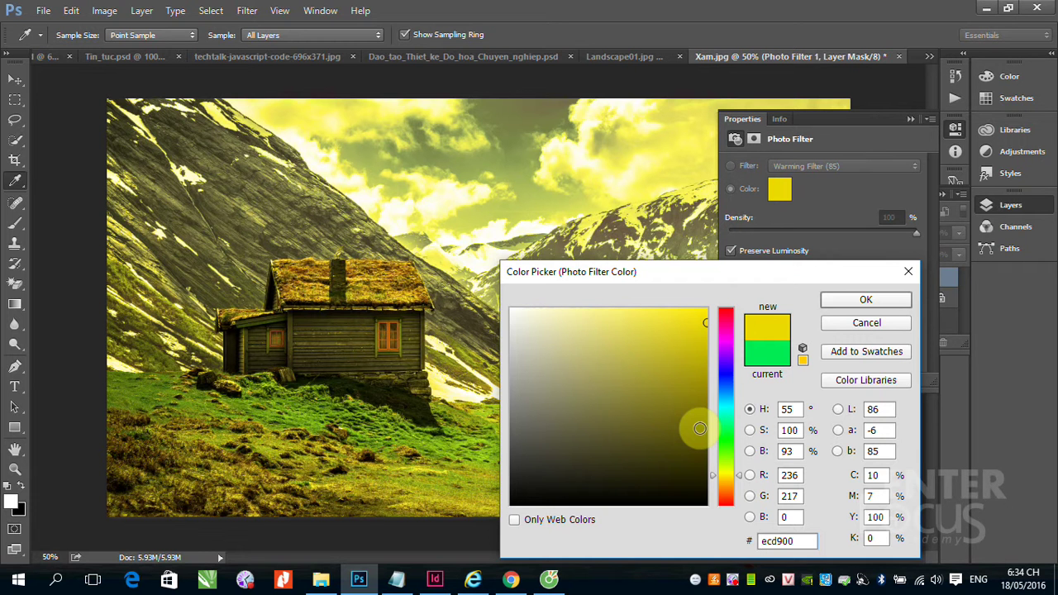
left_click(869, 322)
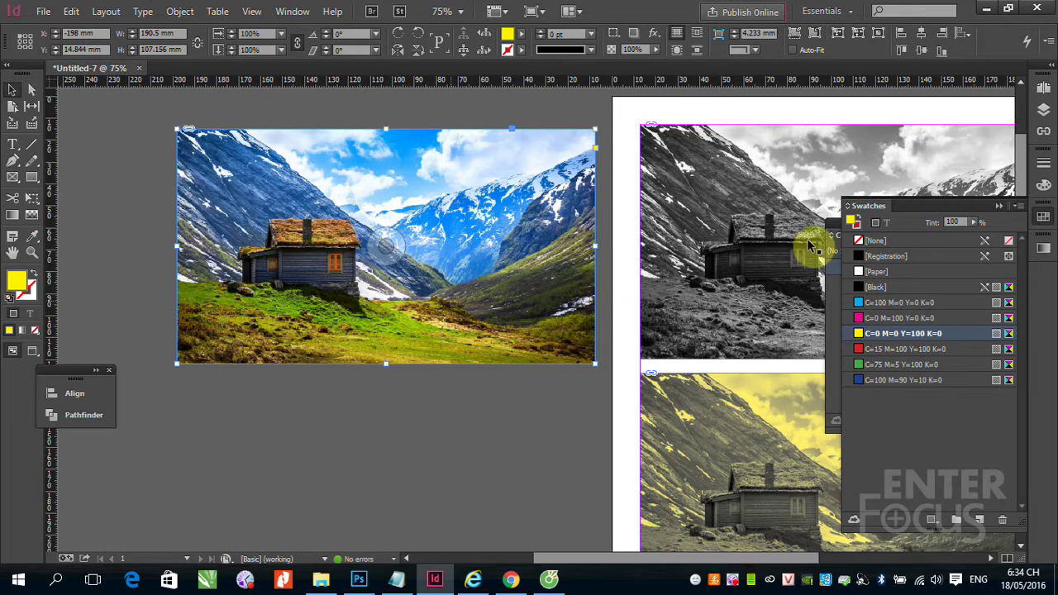
Switch back to InDesign and try yellow, red and magenta swatches as the upper grayscale picture's fill, ending with C=75 M=5 Y=100 K=0.
left_click(726, 428)
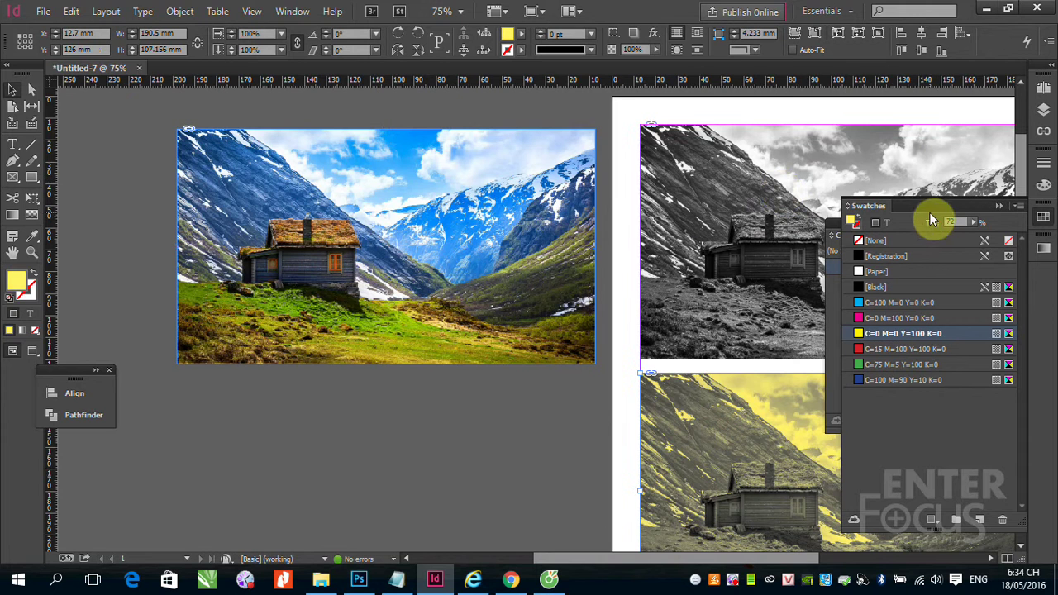
left_click_drag(662, 447, 285, 322)
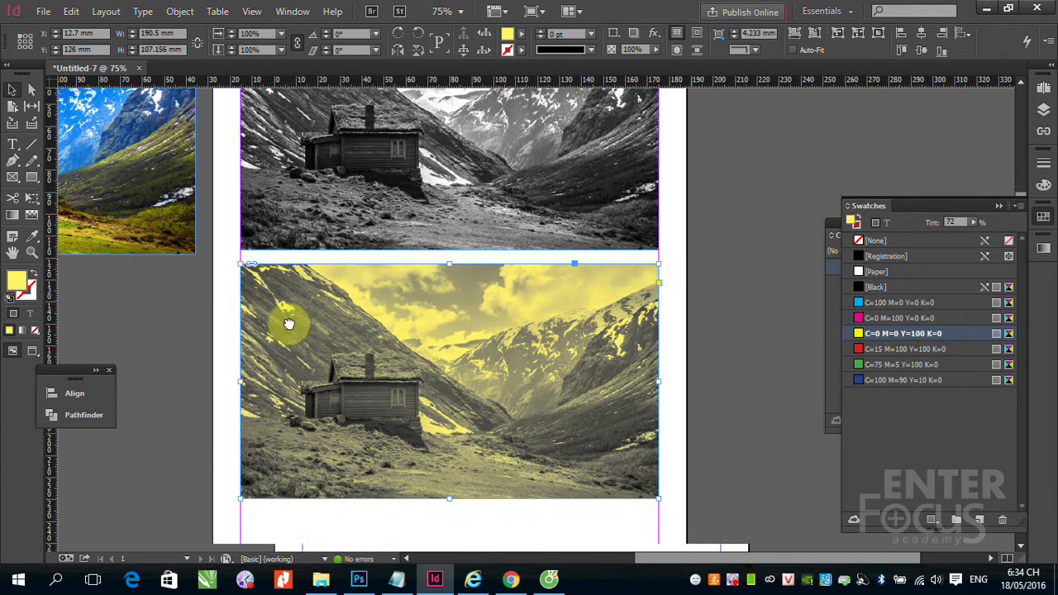
left_click(558, 198)
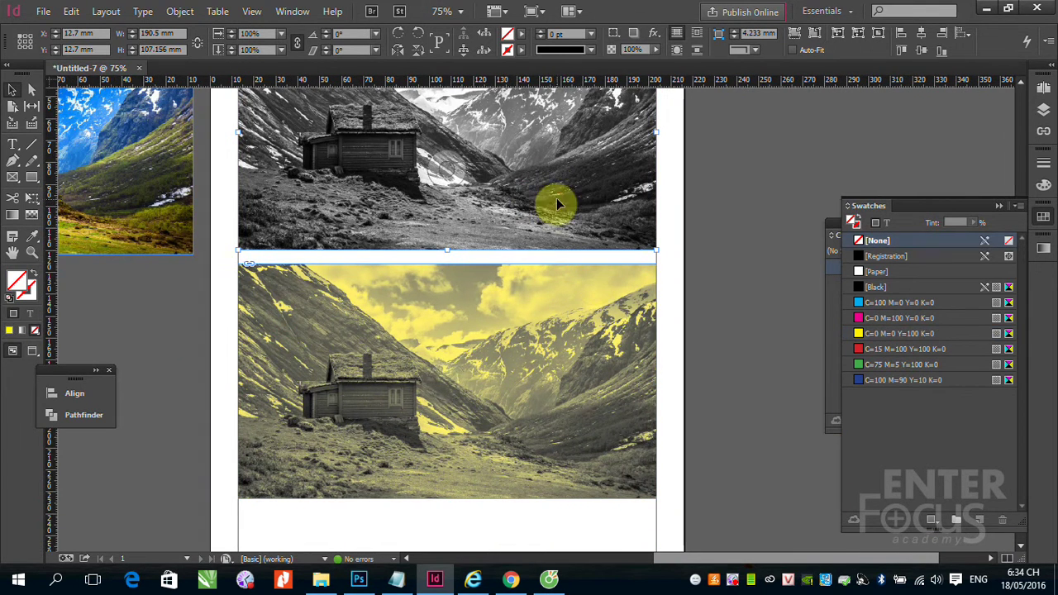
left_click(860, 333)
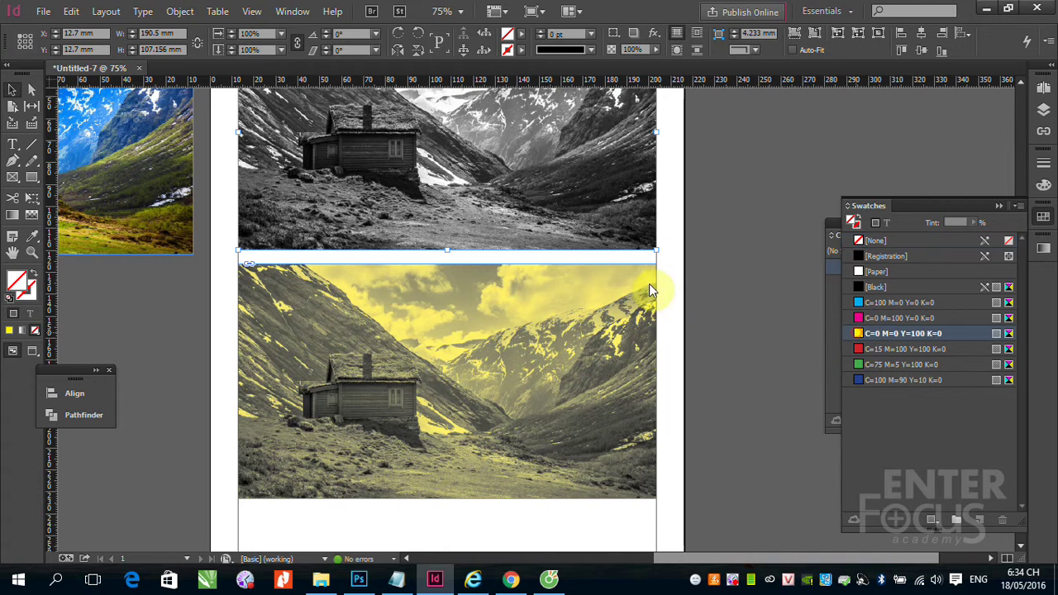
left_click_drag(567, 276, 556, 405)
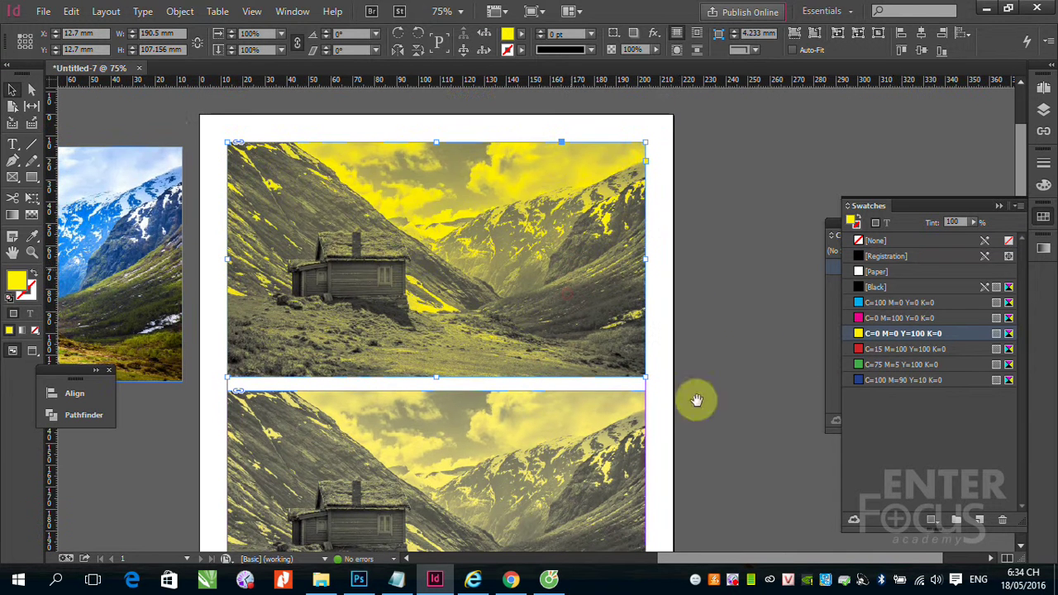
left_click(858, 349)
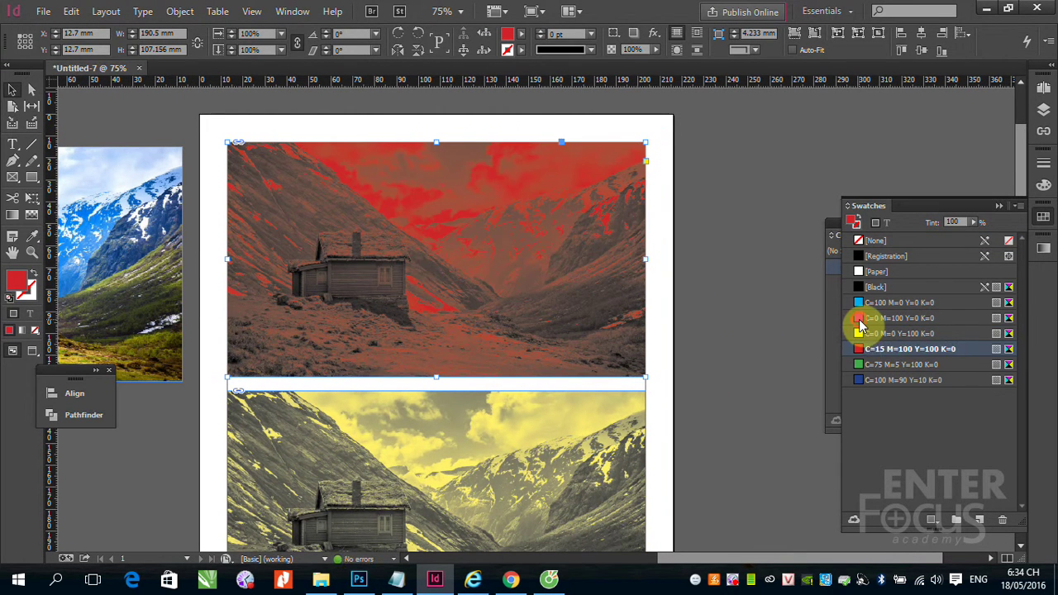
left_click(860, 318)
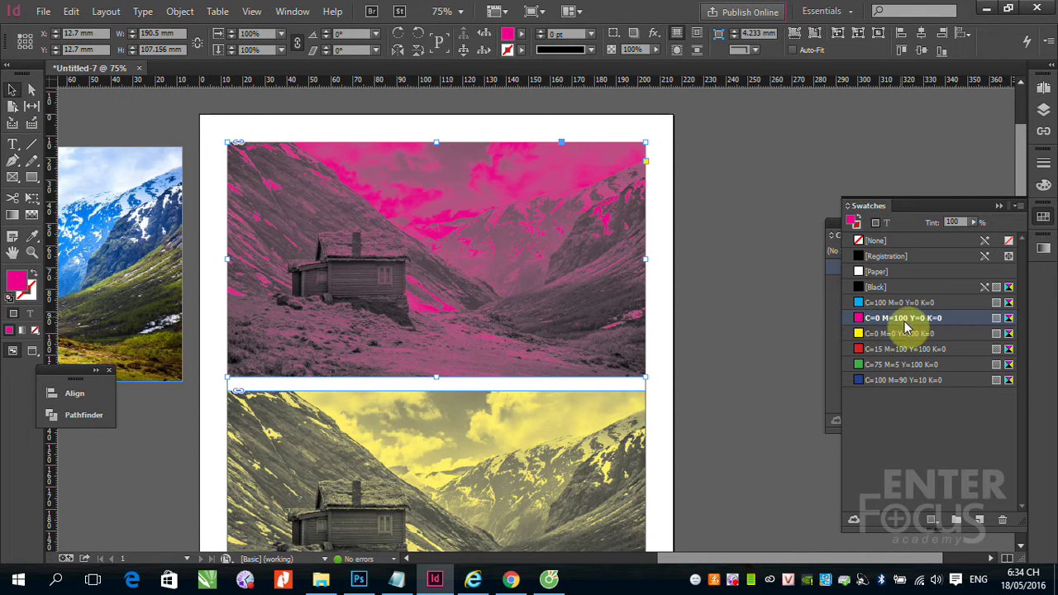
left_click(861, 365)
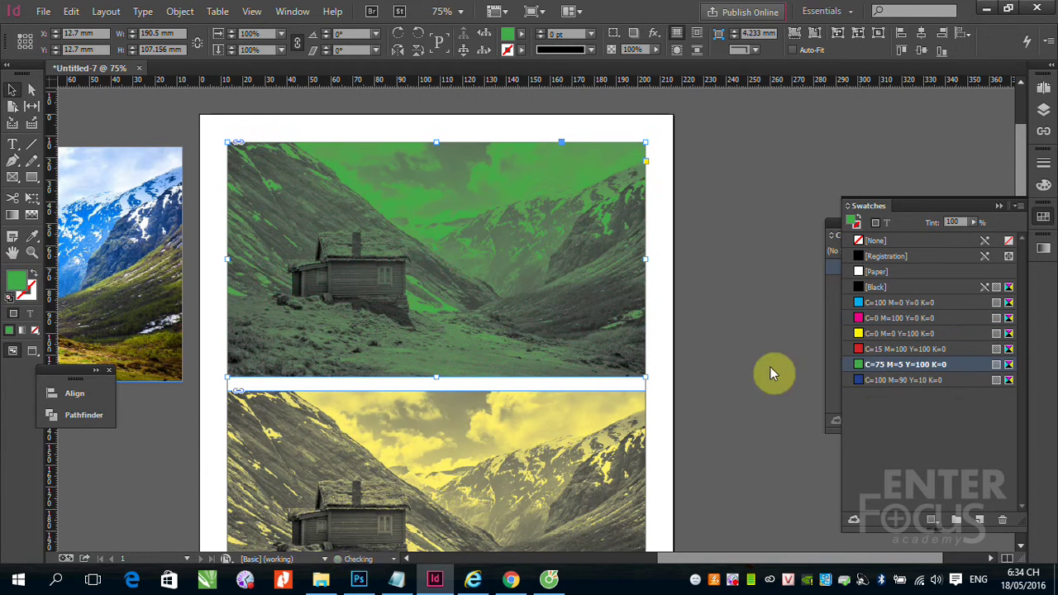
Try the dark blue and yellow swatches as the upper grayscale picture's fill, ending with magenta C=0 M=100 Y=0 K=0.
left_click_drag(165, 267, 459, 314)
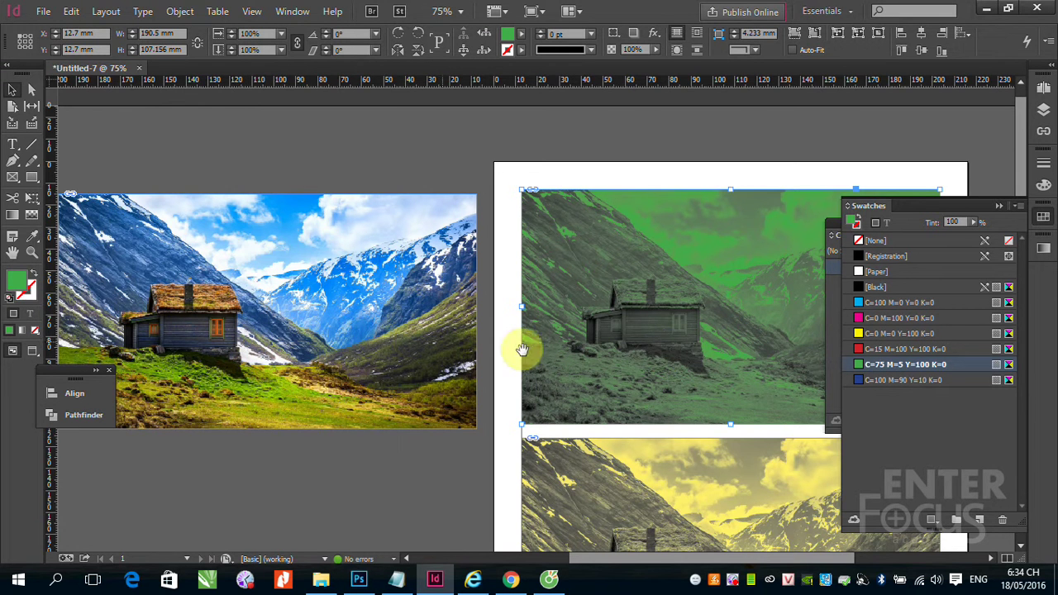
left_click(709, 334)
left_click_drag(667, 331, 513, 268)
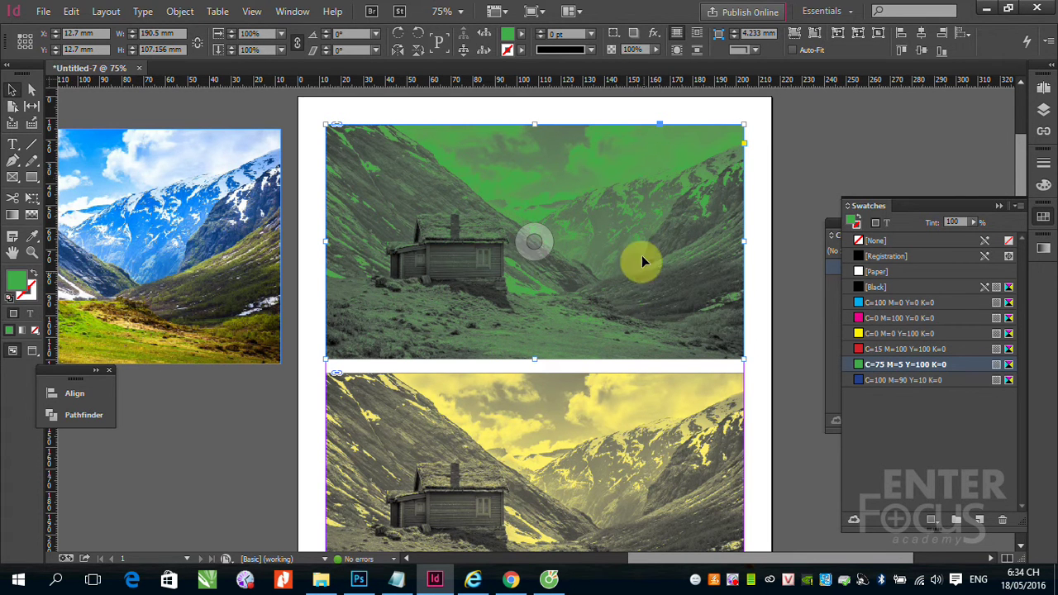
left_click(863, 382)
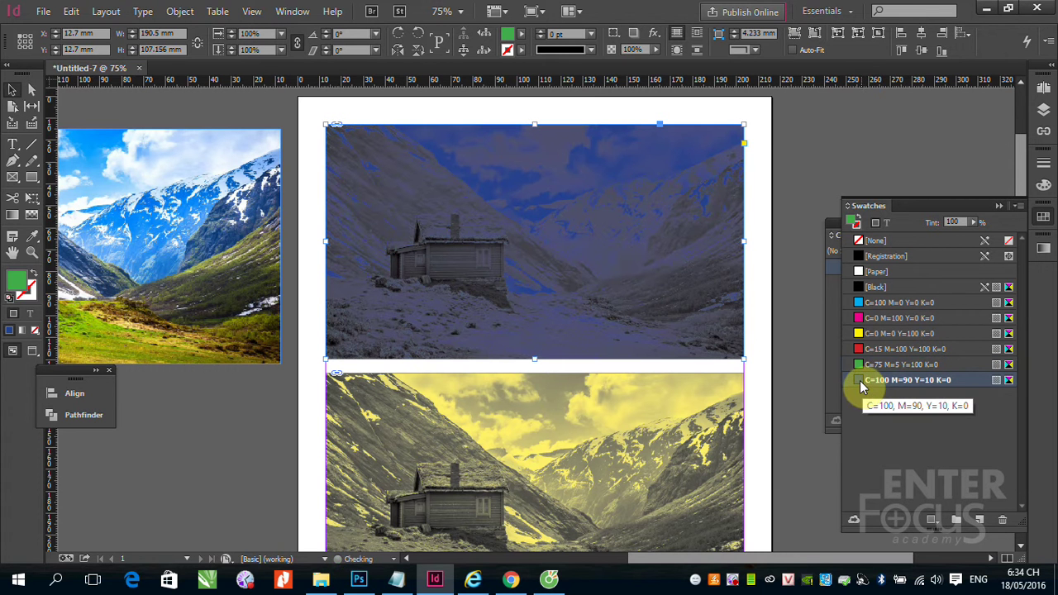
left_click(859, 334)
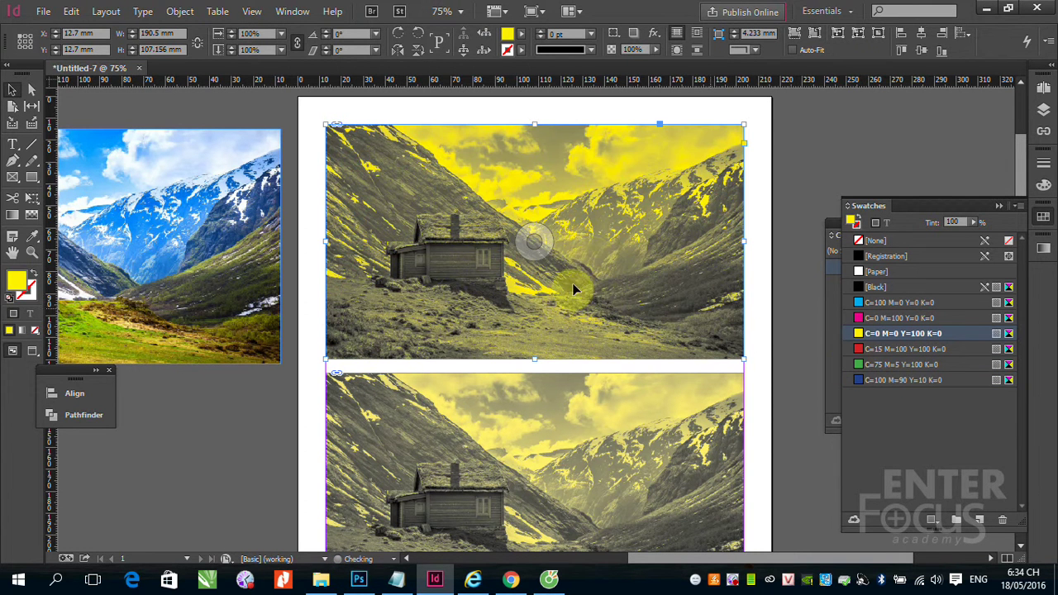
left_click(860, 319)
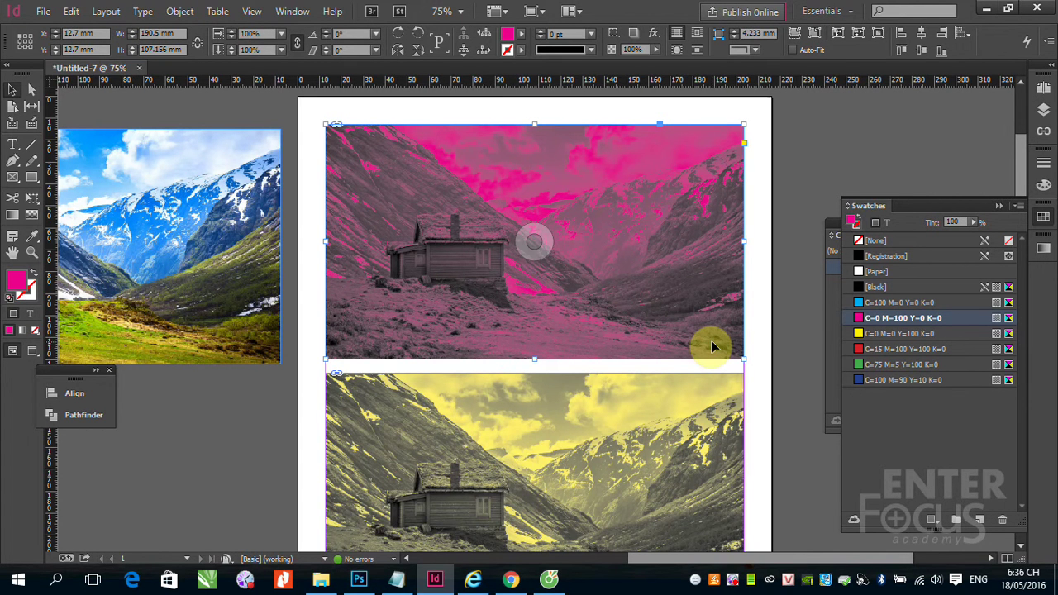
left_click(733, 578)
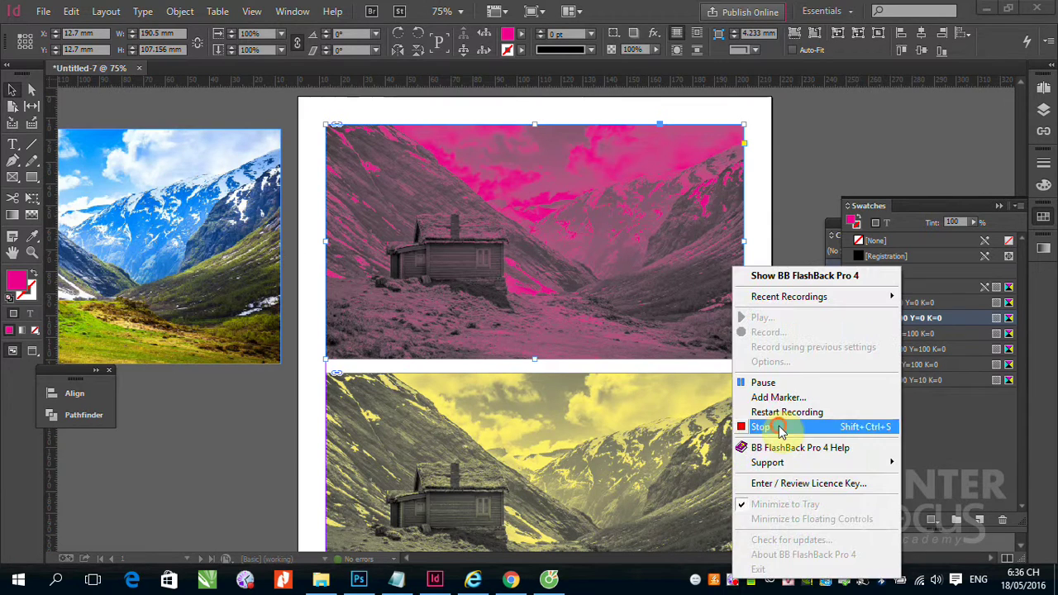